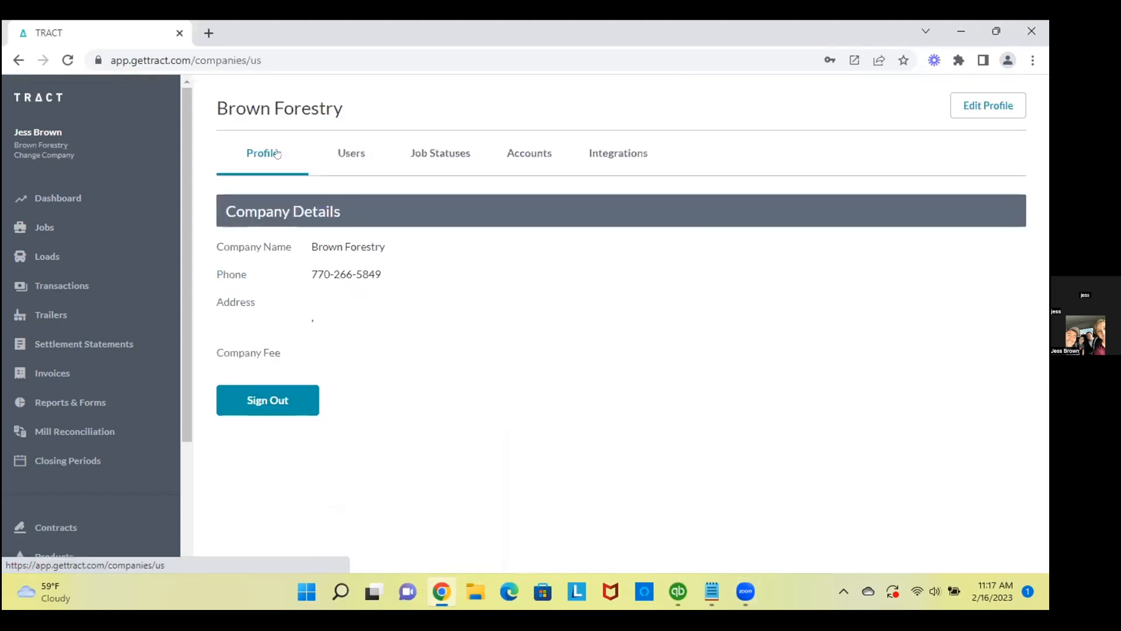
# Step: Start a QuickBooks Desktop integration for the company and download its QuickBooks web connector file (.qwc)
pyautogui.click(599, 162)
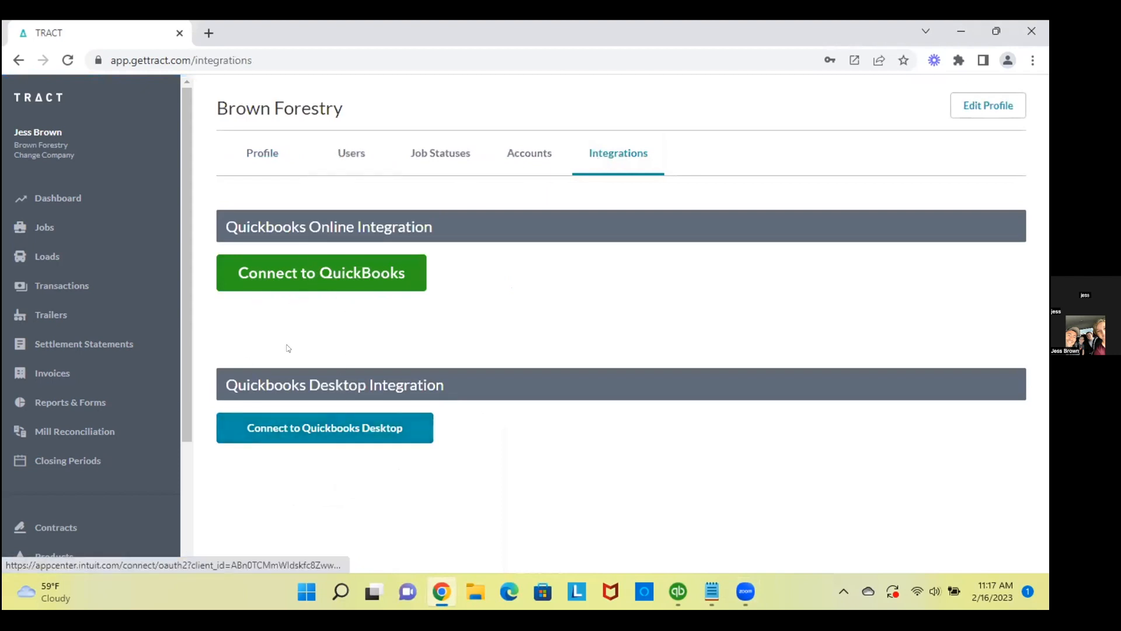
pyautogui.click(293, 430)
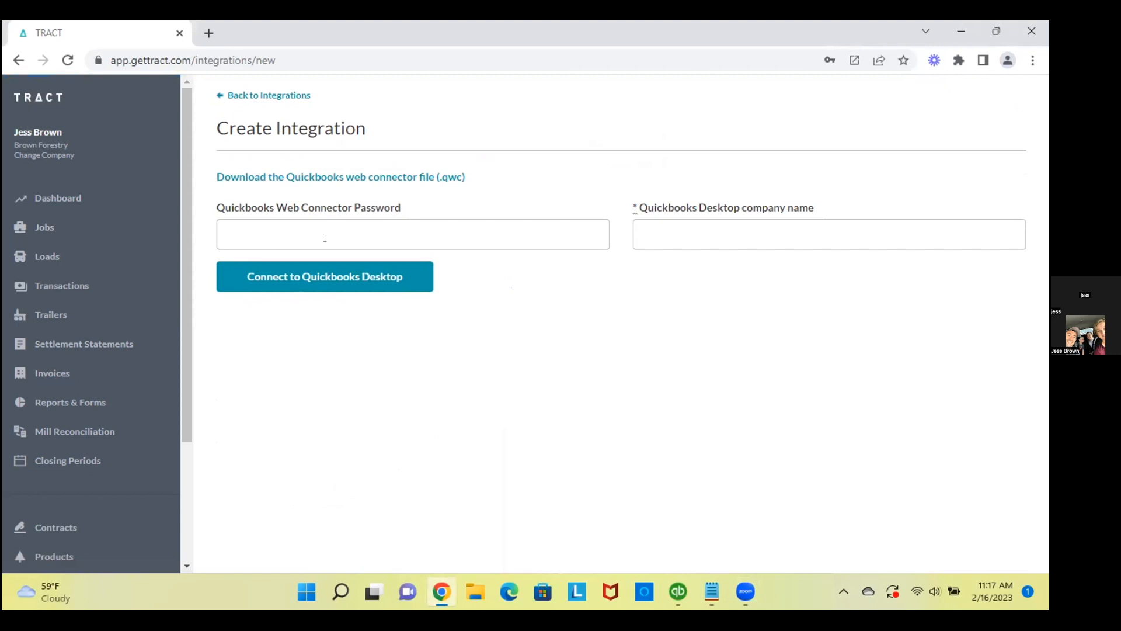
pyautogui.click(378, 176)
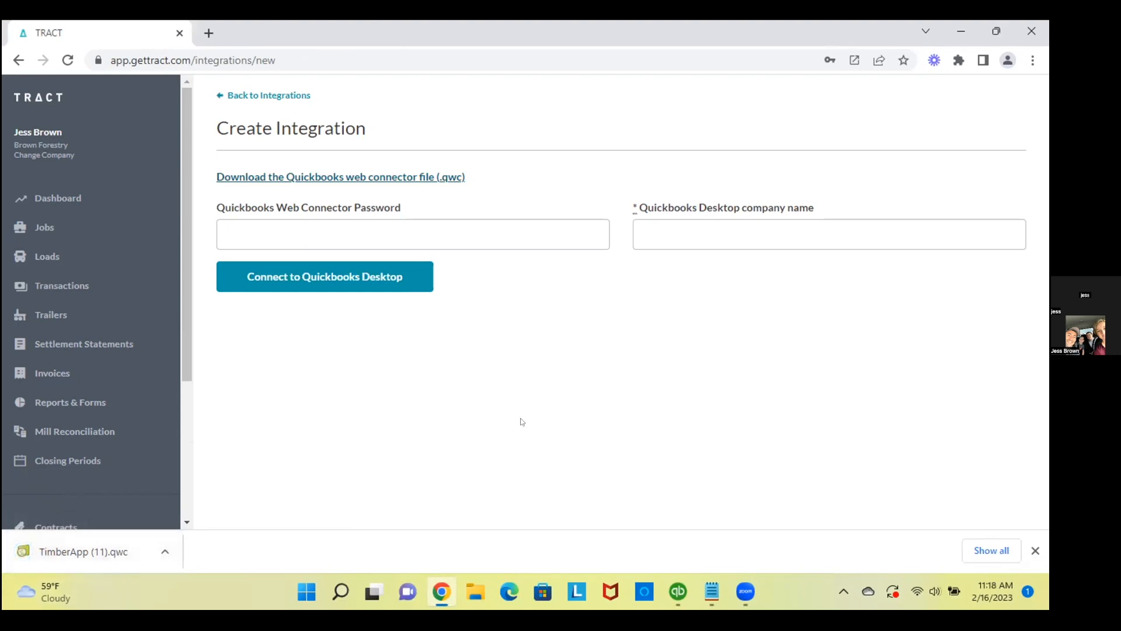
# Step: Switch to QuickBooks Enterprise Solutions and open the Web Connector for updating web services
pyautogui.click(671, 591)
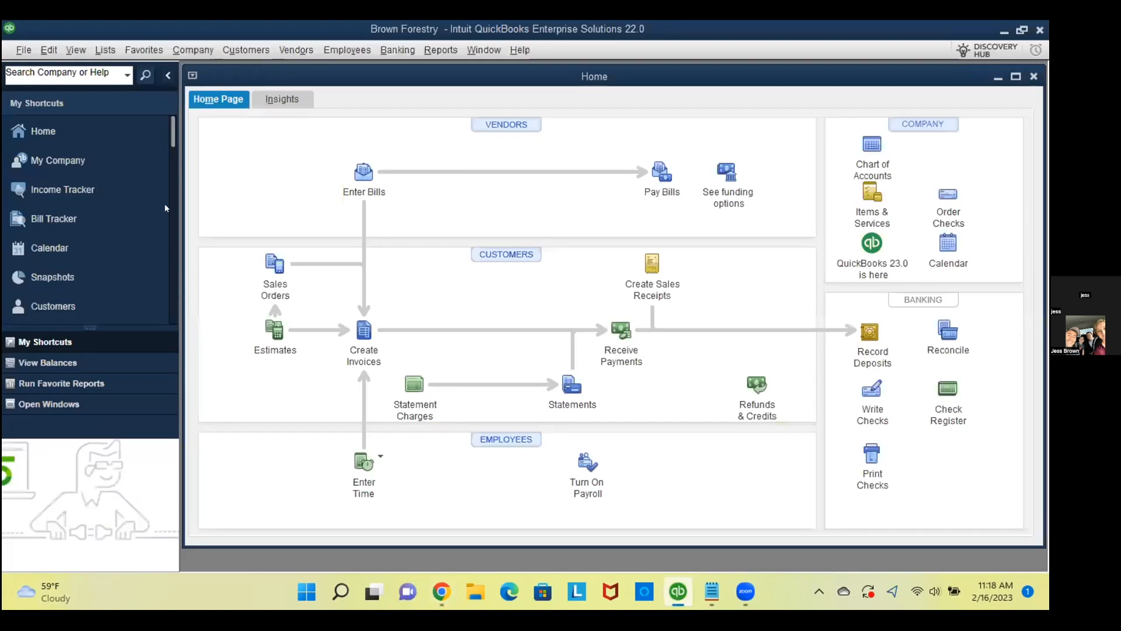
pyautogui.click(18, 50)
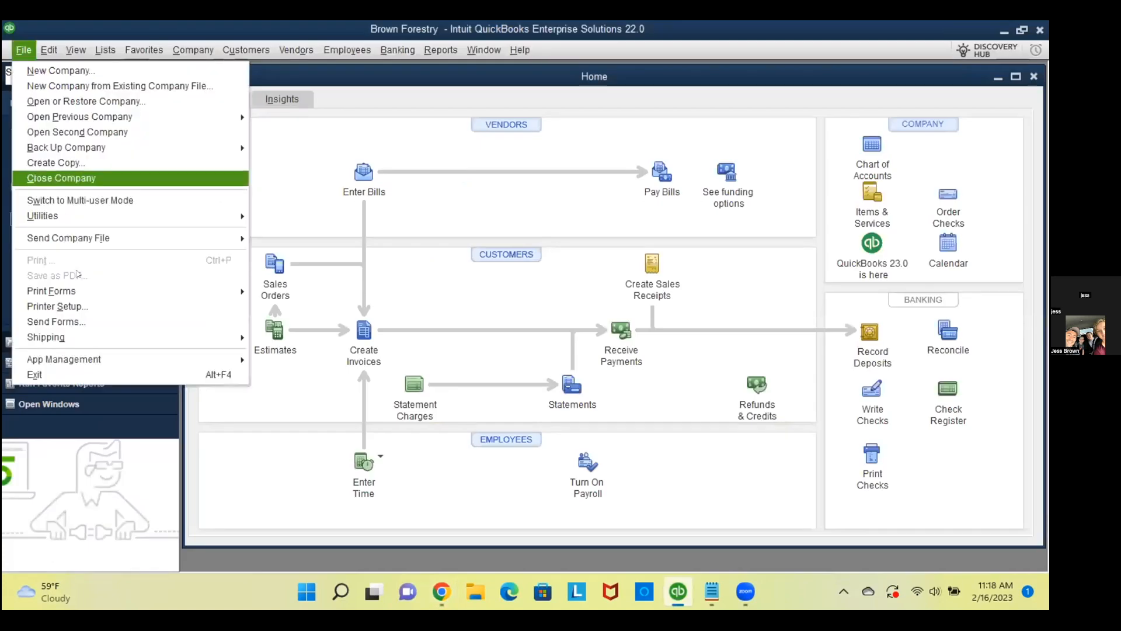
pyautogui.moveTo(105, 359)
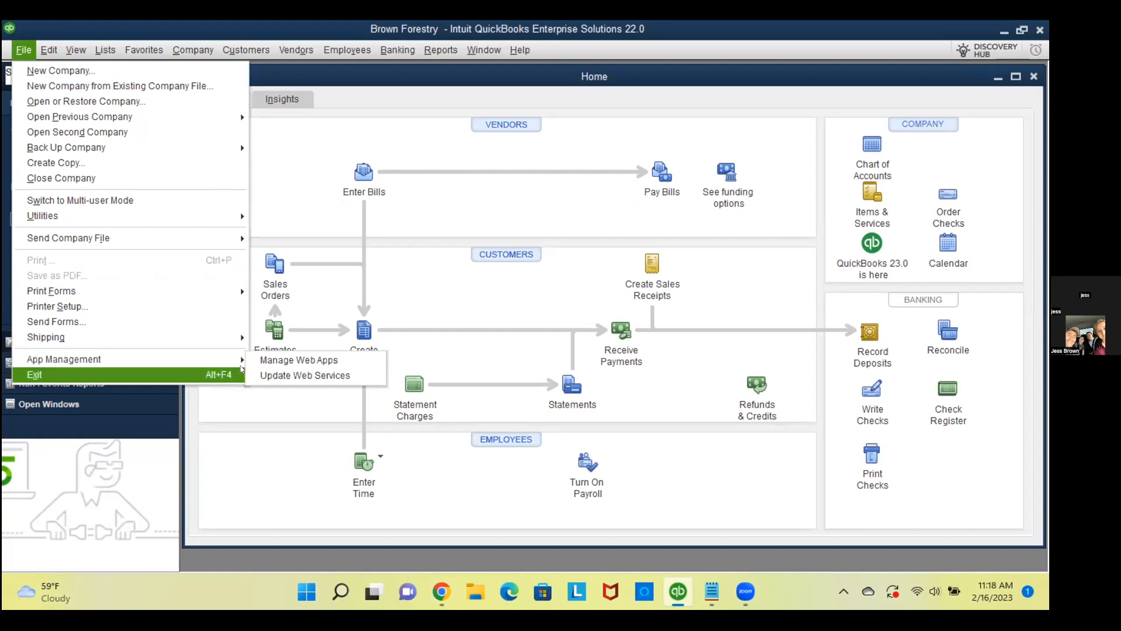
pyautogui.click(276, 374)
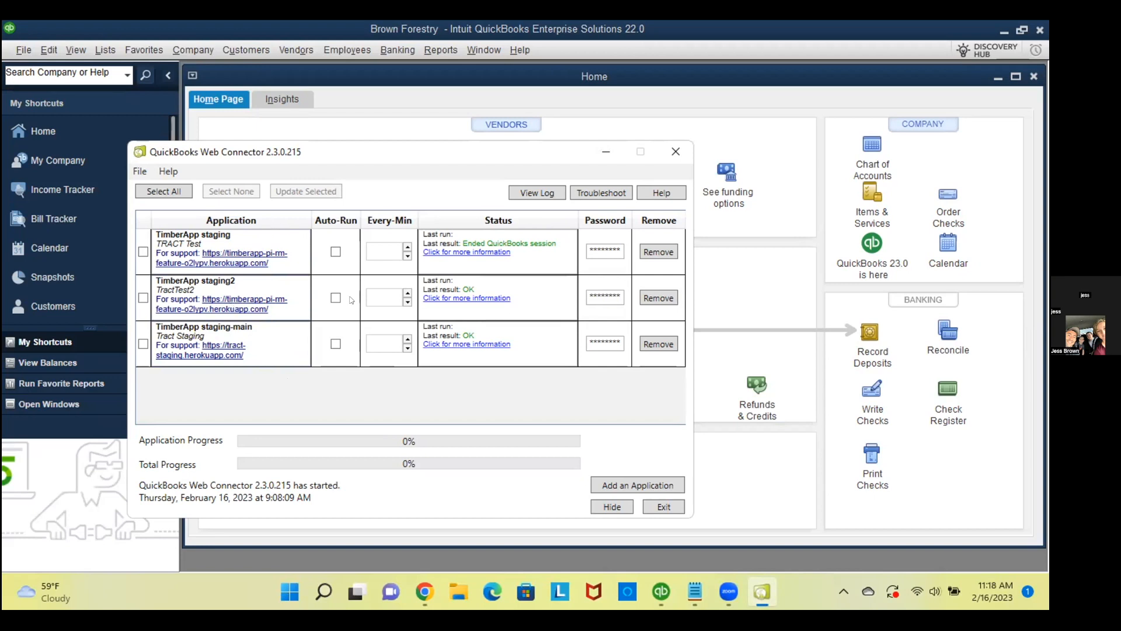
# Step: Add TimberApp (11).qwc from the Downloads folder as a Web Connector application and authorize the web service
pyautogui.click(609, 484)
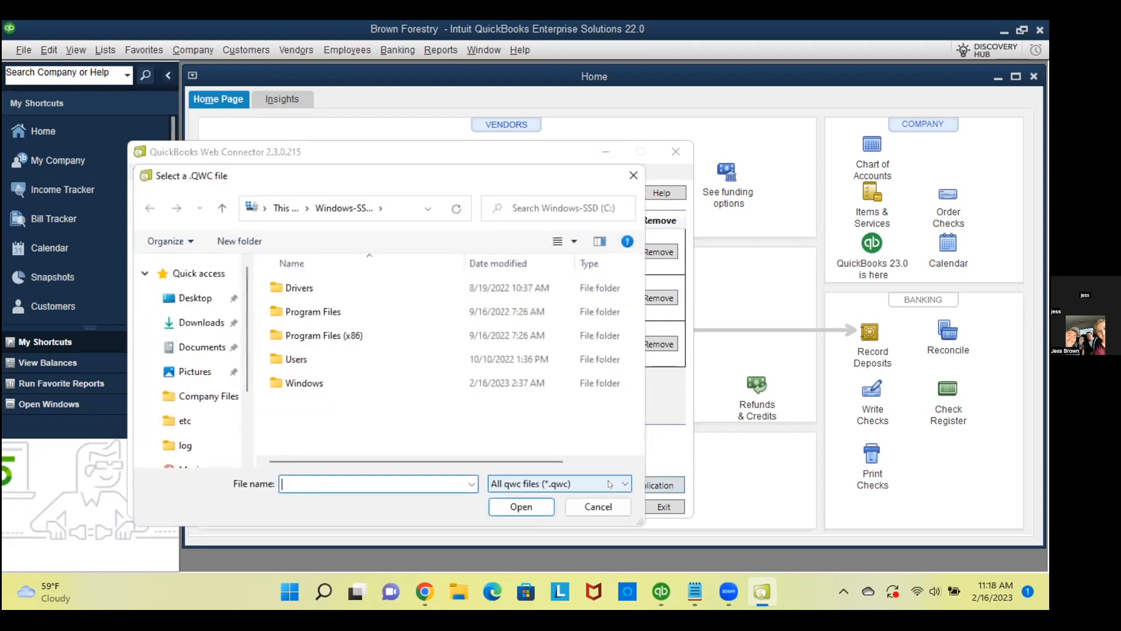
pyautogui.click(176, 322)
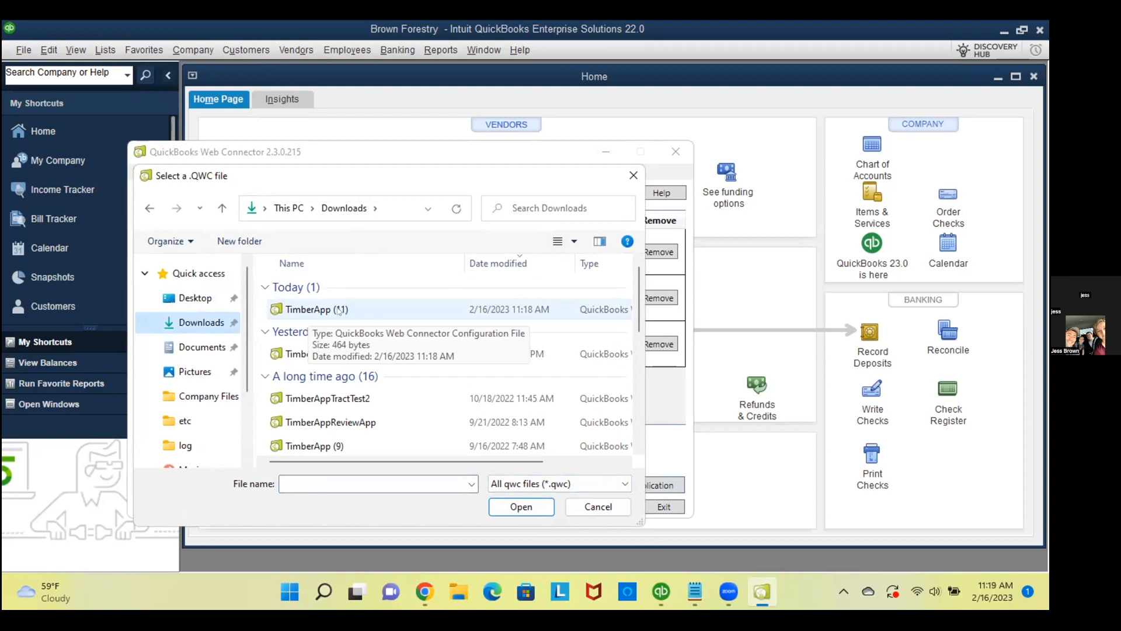
pyautogui.click(311, 308)
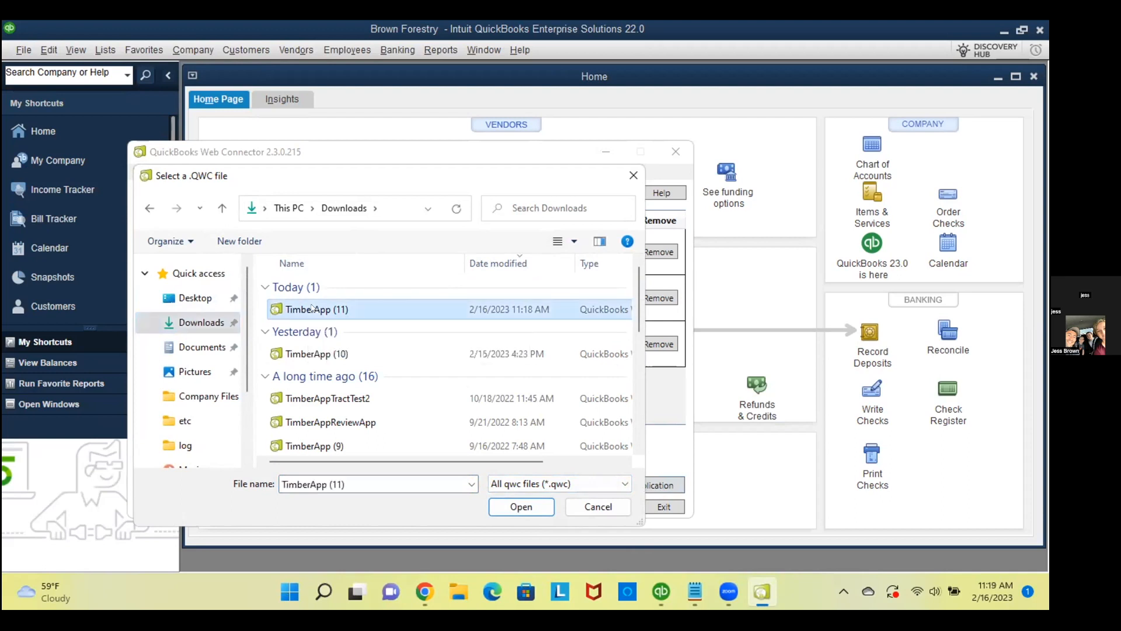
pyautogui.click(508, 503)
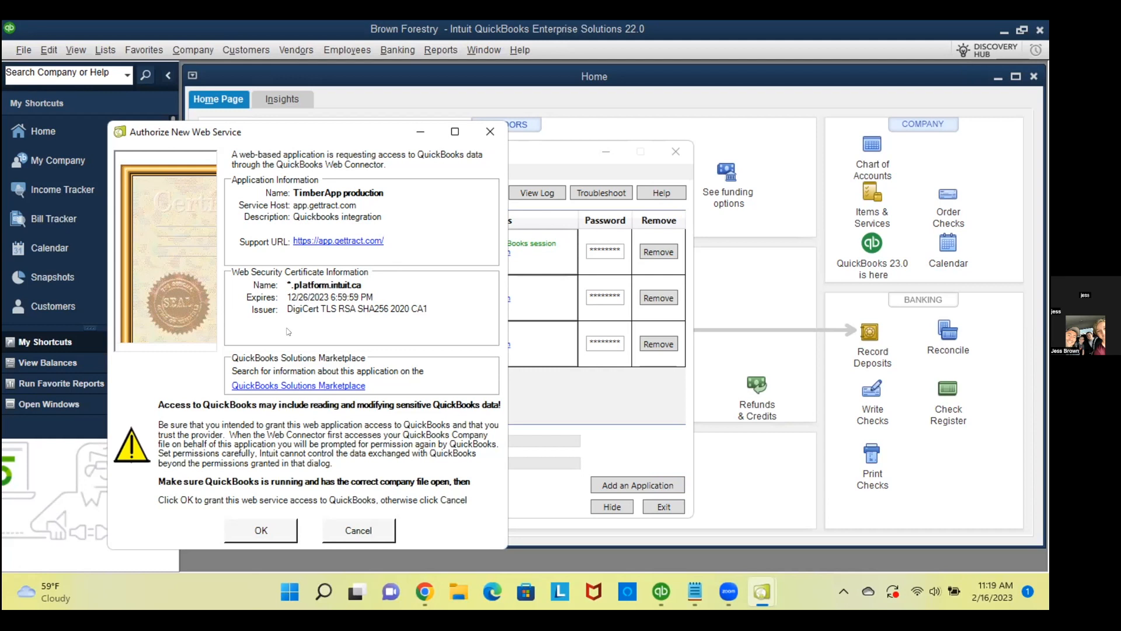
pyautogui.click(278, 529)
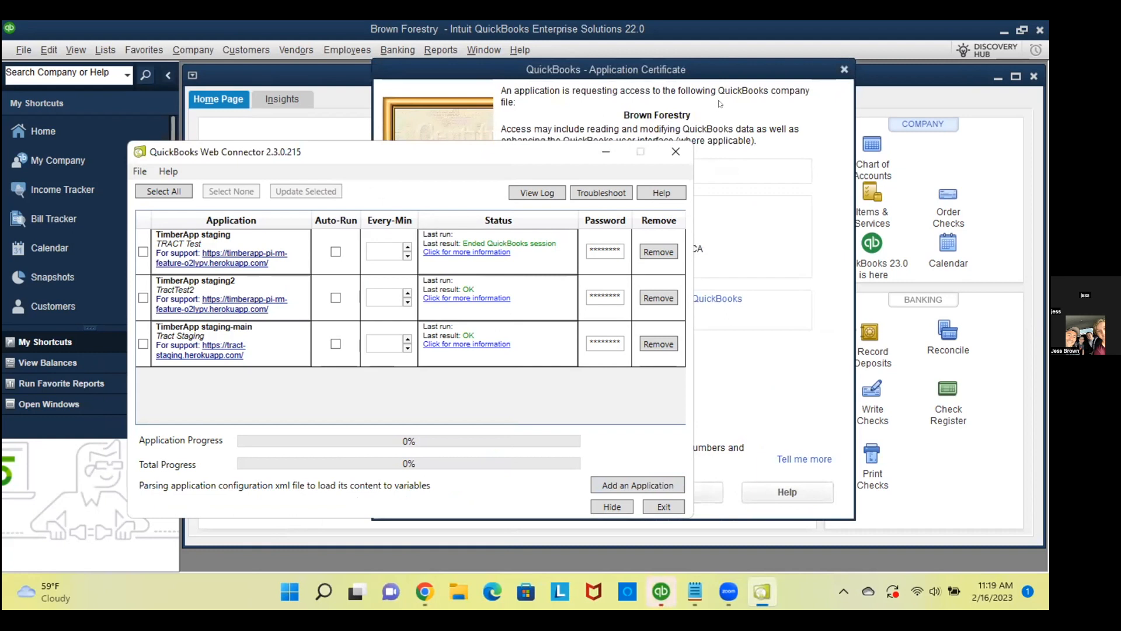
# Step: Grant TimberApp production access to the company file always, even if QuickBooks is not running, without access to personal data
pyautogui.click(720, 103)
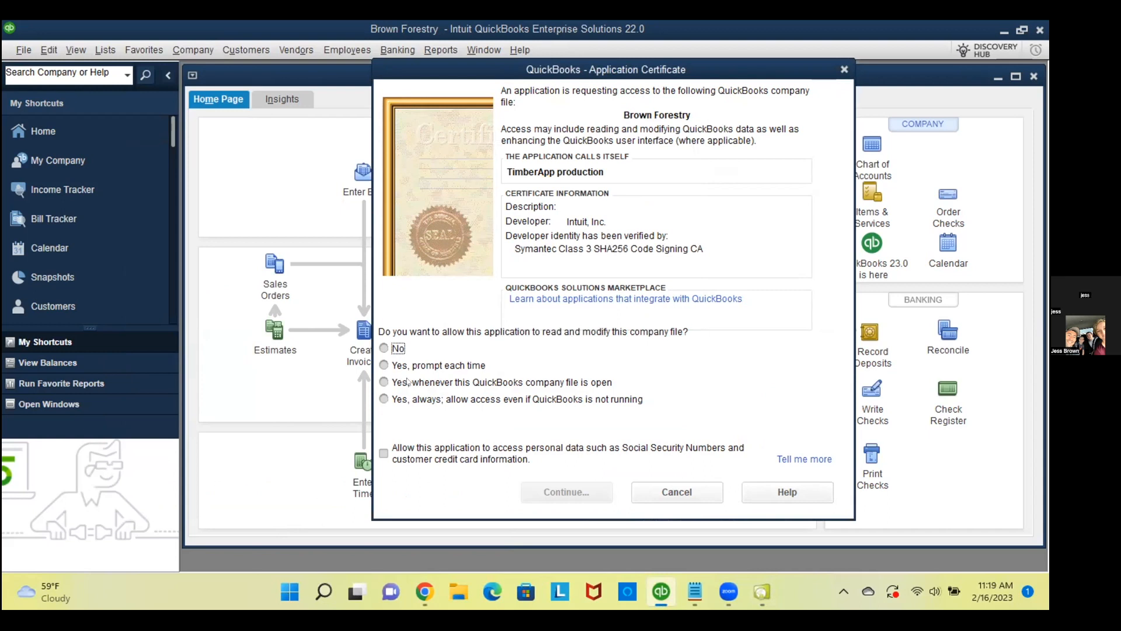
pyautogui.click(385, 400)
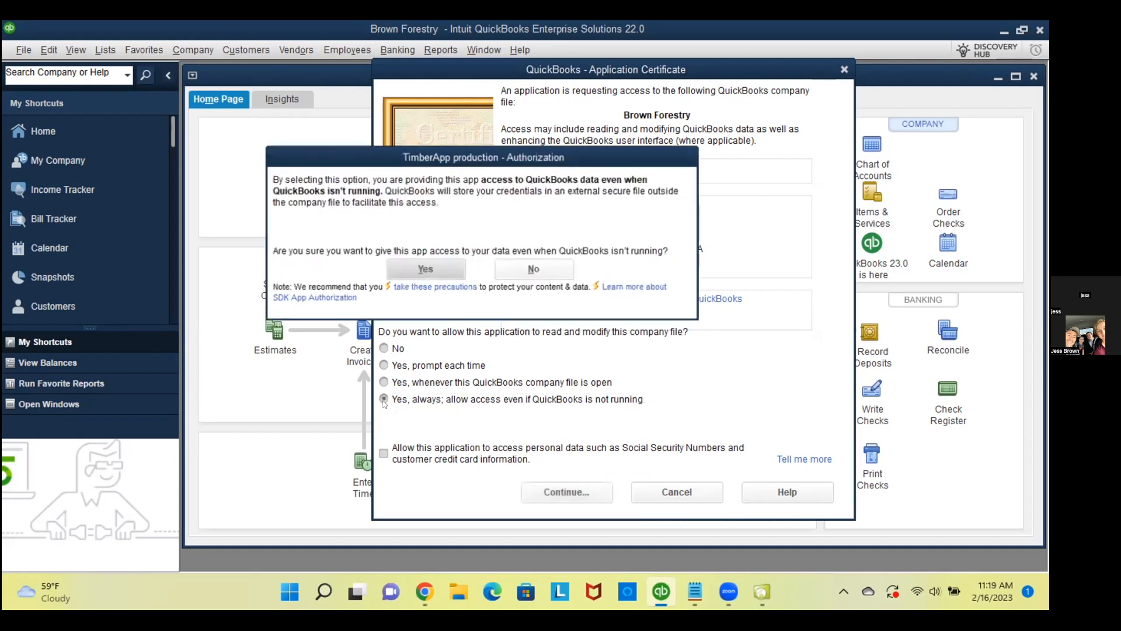
pyautogui.click(424, 268)
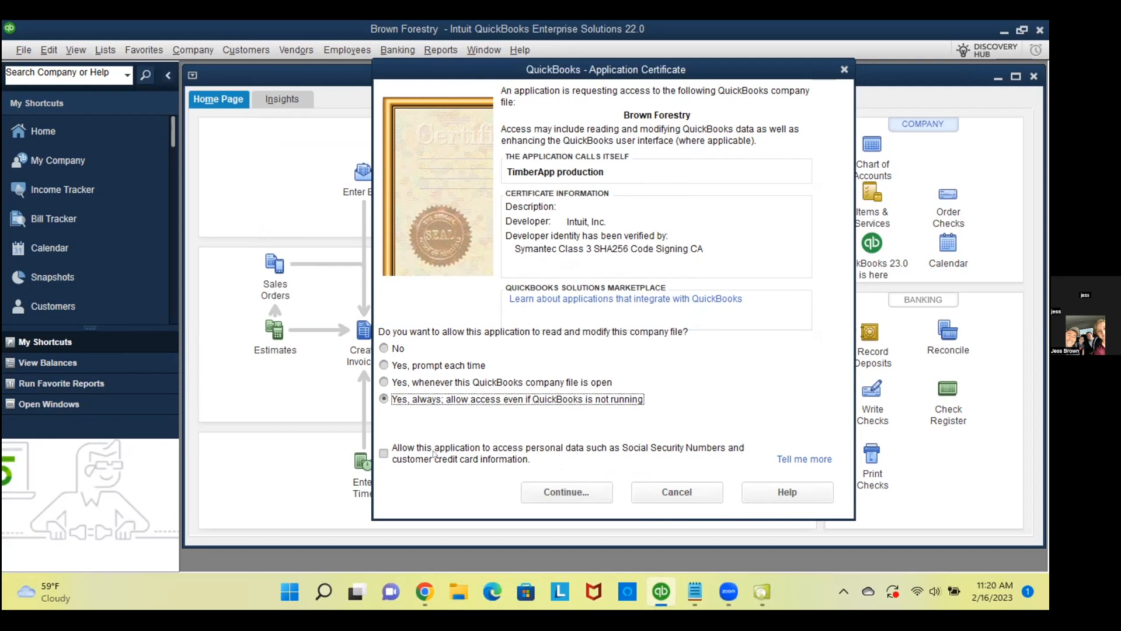
pyautogui.click(579, 493)
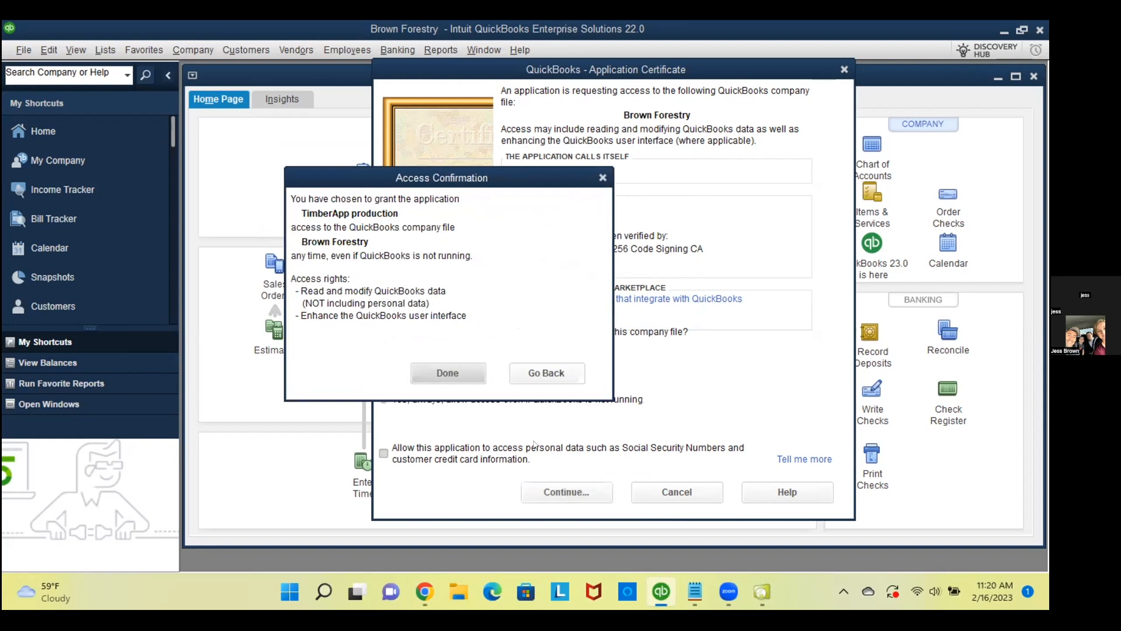
pyautogui.click(448, 372)
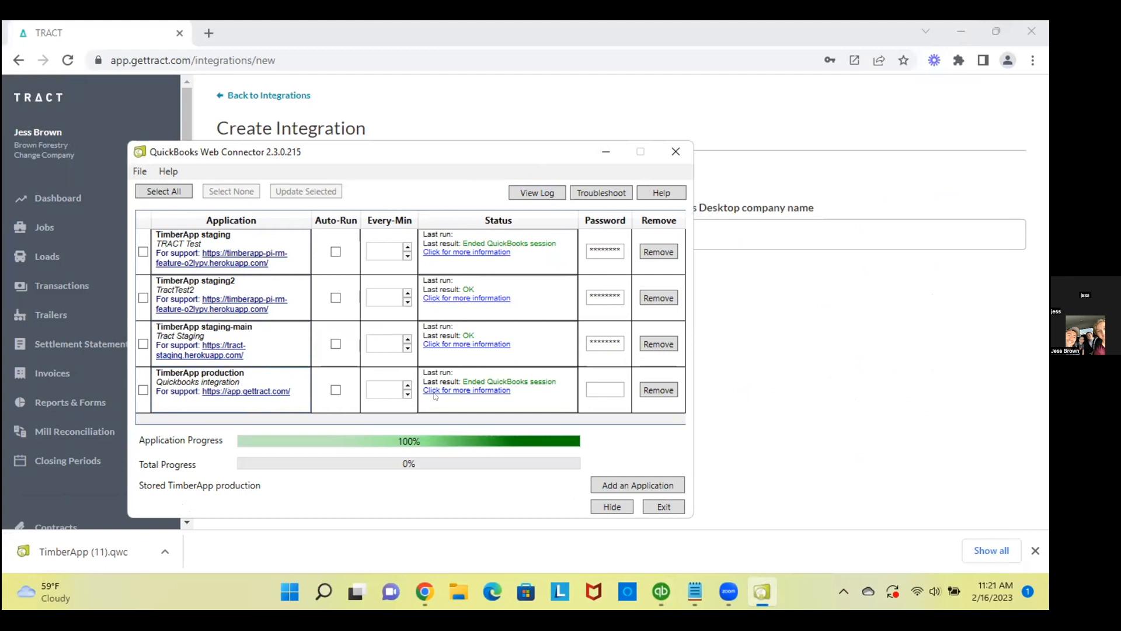
# Step: Enter the Web Connector password for the TimberApp production application and save it
pyautogui.click(600, 382)
pyautogui.write('*********')
pyautogui.press('Return')
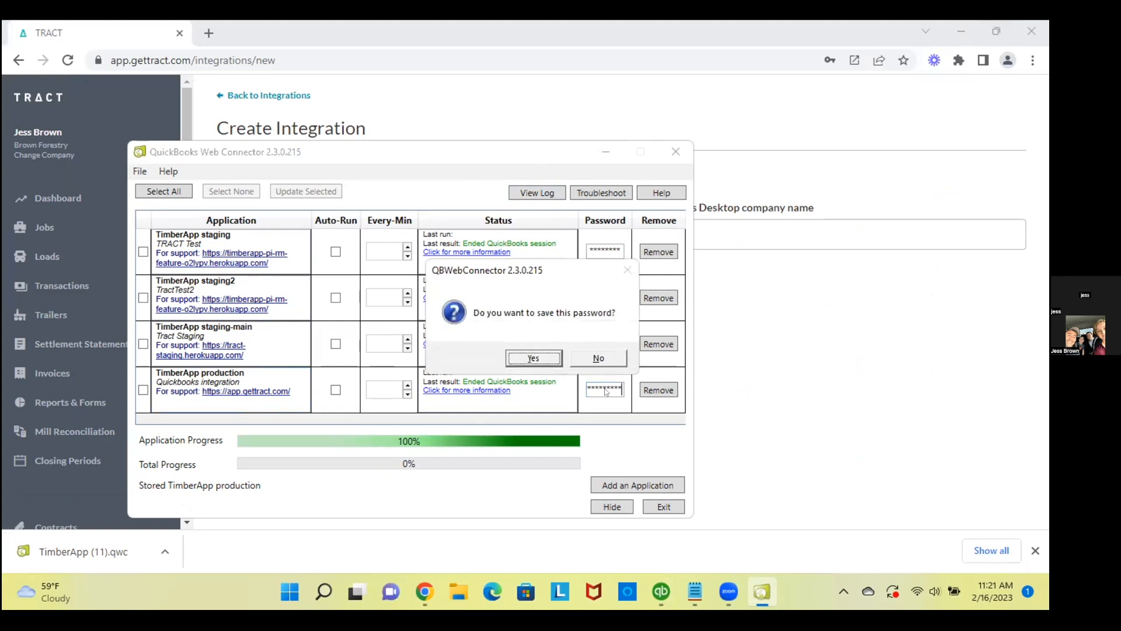
pyautogui.click(523, 357)
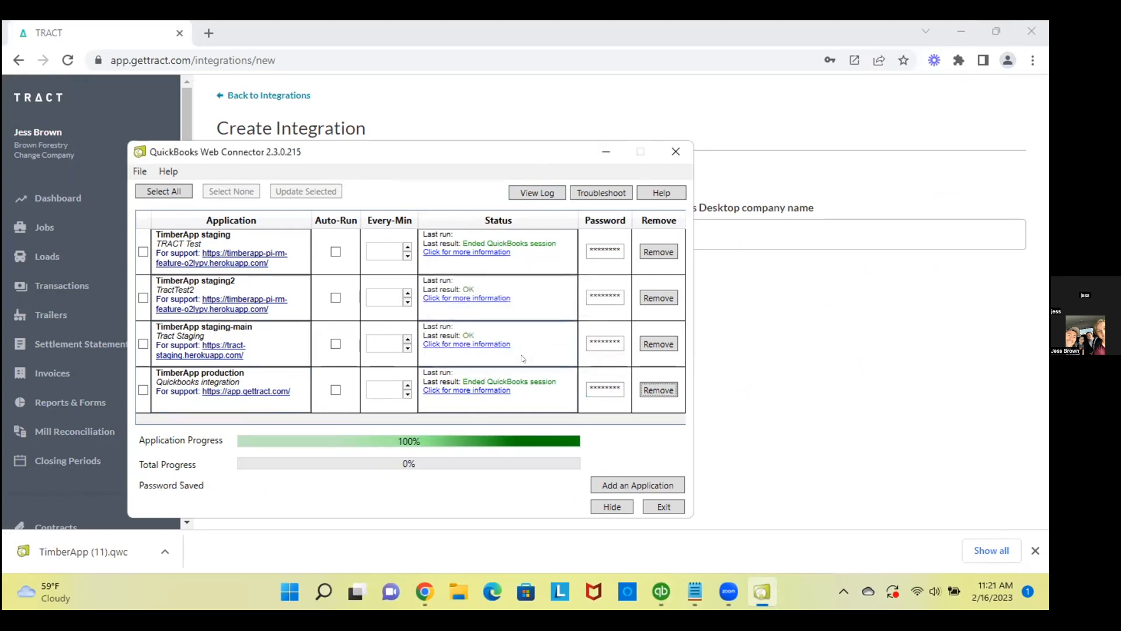
# Step: Return to TRACT's Create Integration form and enter the QuickBooks Web Connector password
pyautogui.click(449, 112)
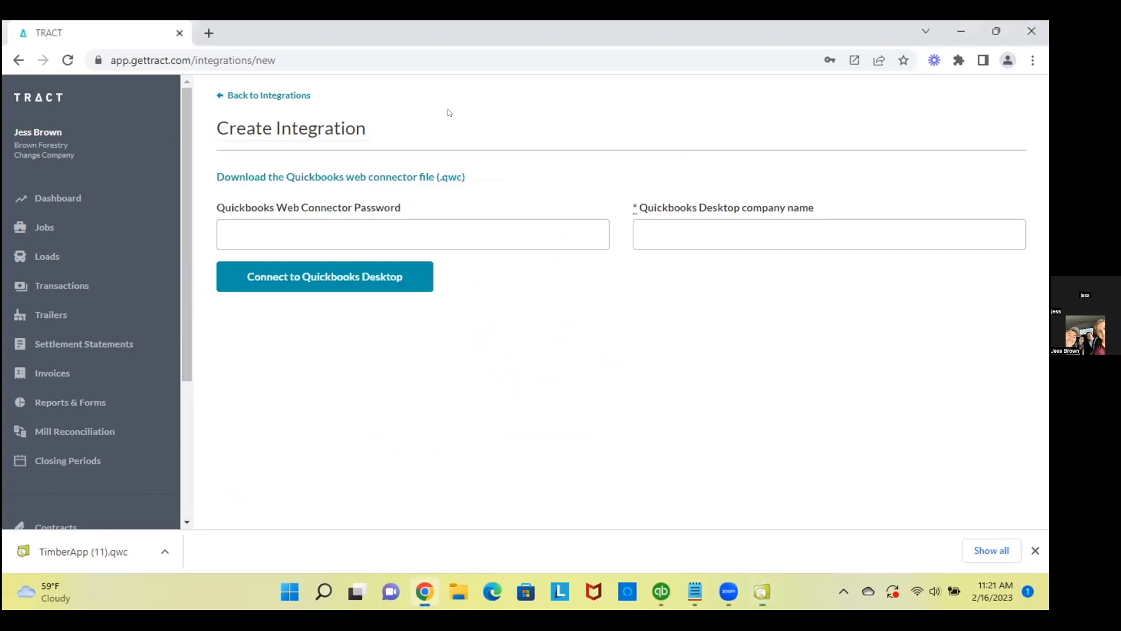
pyautogui.click(338, 227)
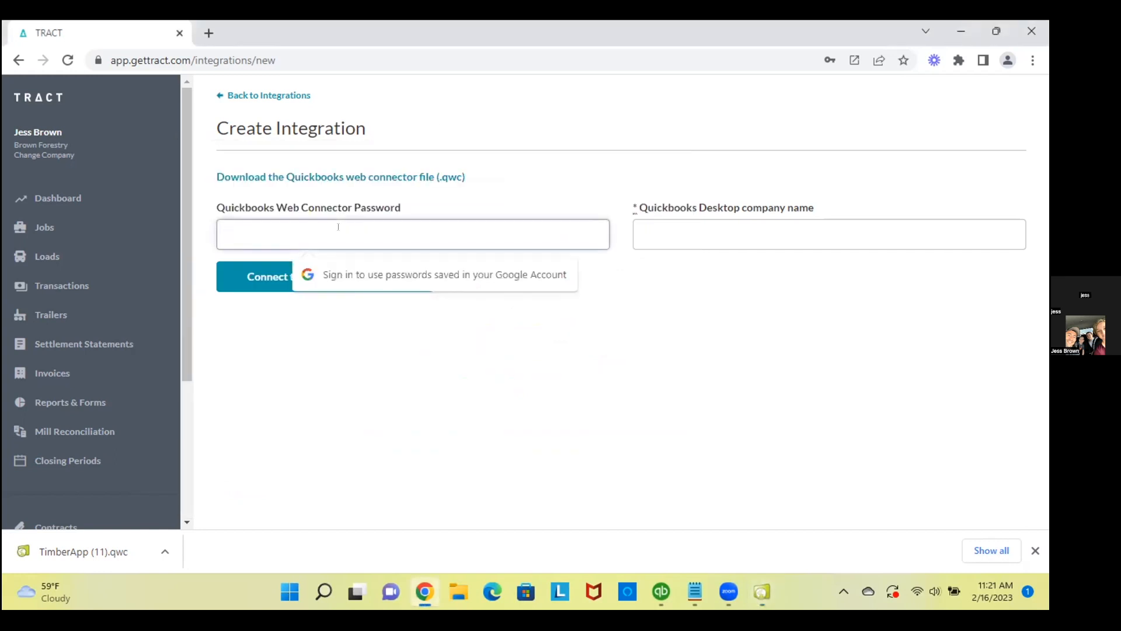
pyautogui.write('p')
pyautogui.write('••••••')
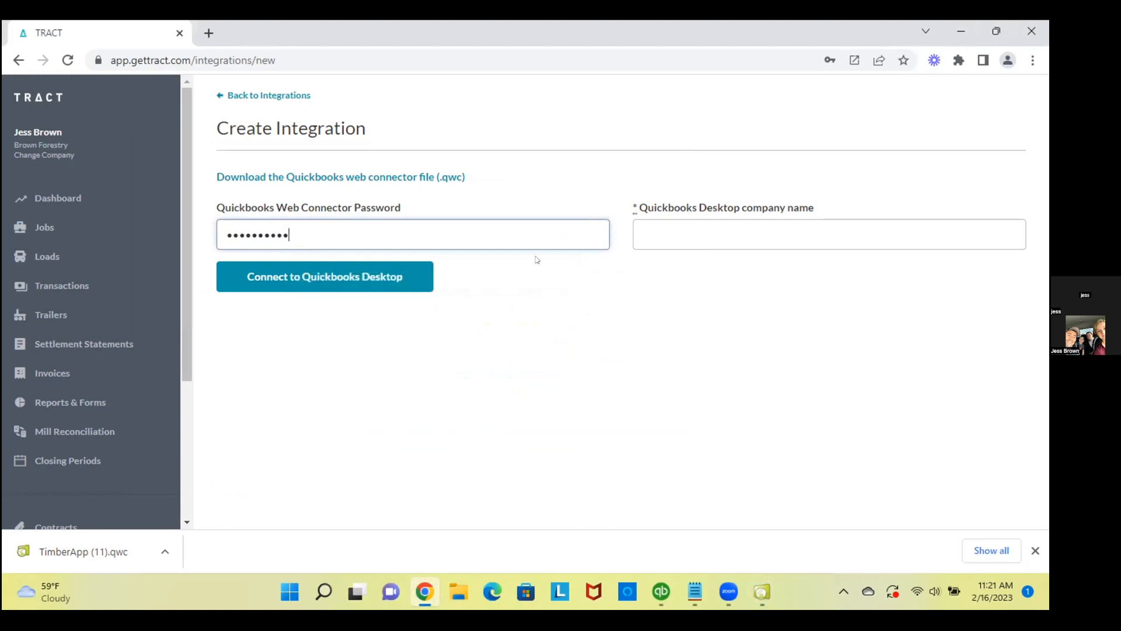
# Step: Enter Brown Forestry as the QuickBooks Desktop company name, matching the name in QuickBooks, and connect without saving the password in the browser
pyautogui.click(685, 237)
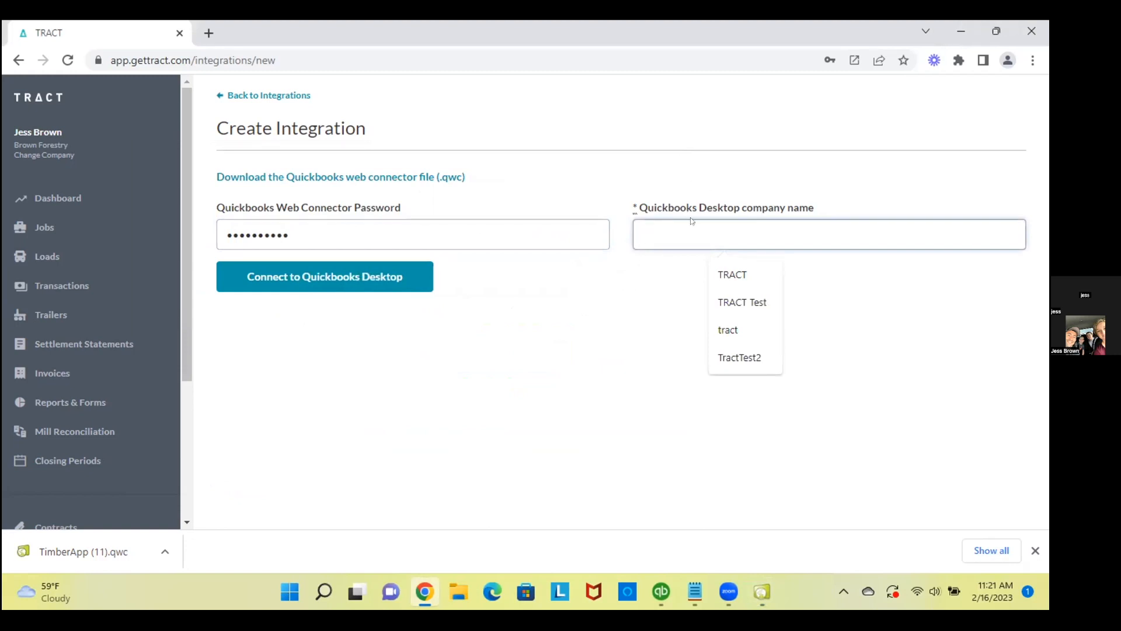
pyautogui.click(661, 591)
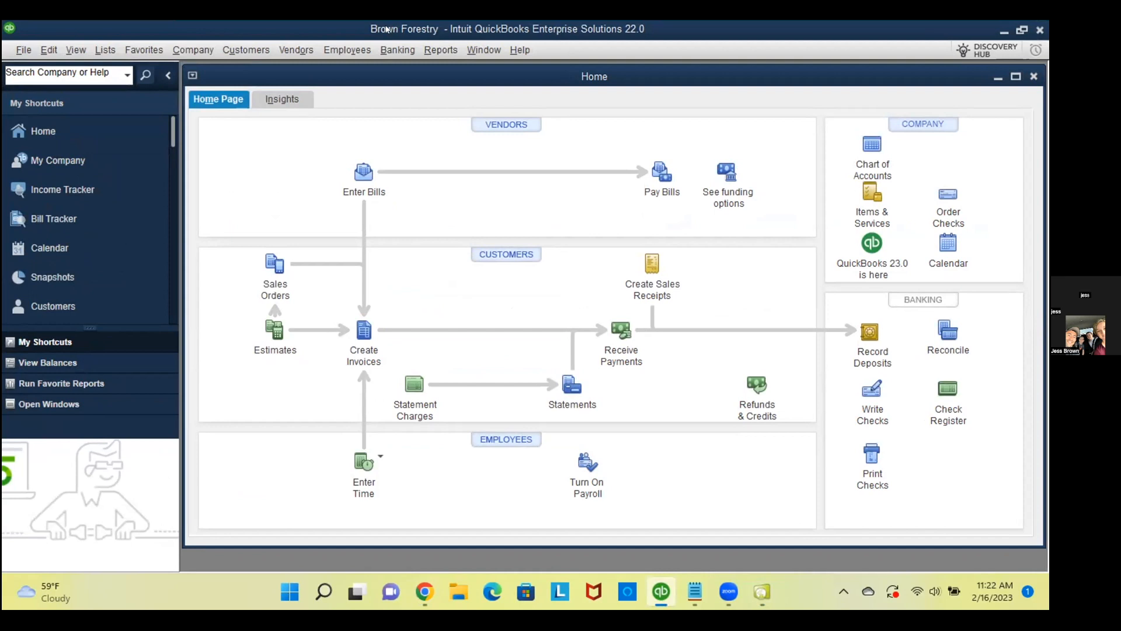
pyautogui.hotkey('alt', 'Tab')
pyautogui.write('Brown Fo')
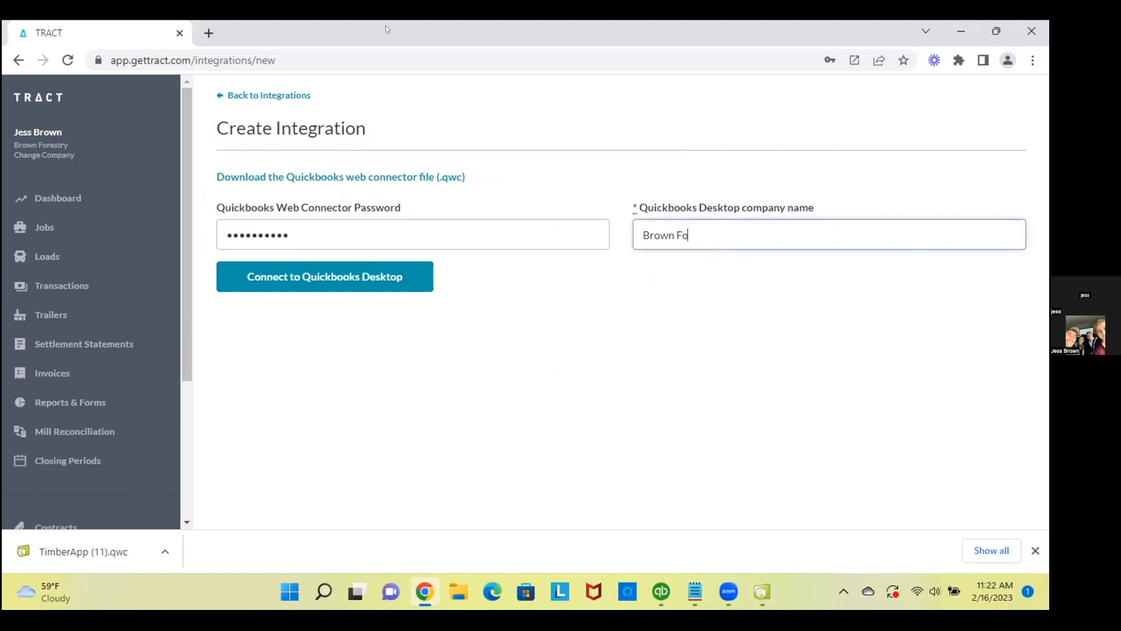
pyautogui.write('restry')
pyautogui.click(353, 272)
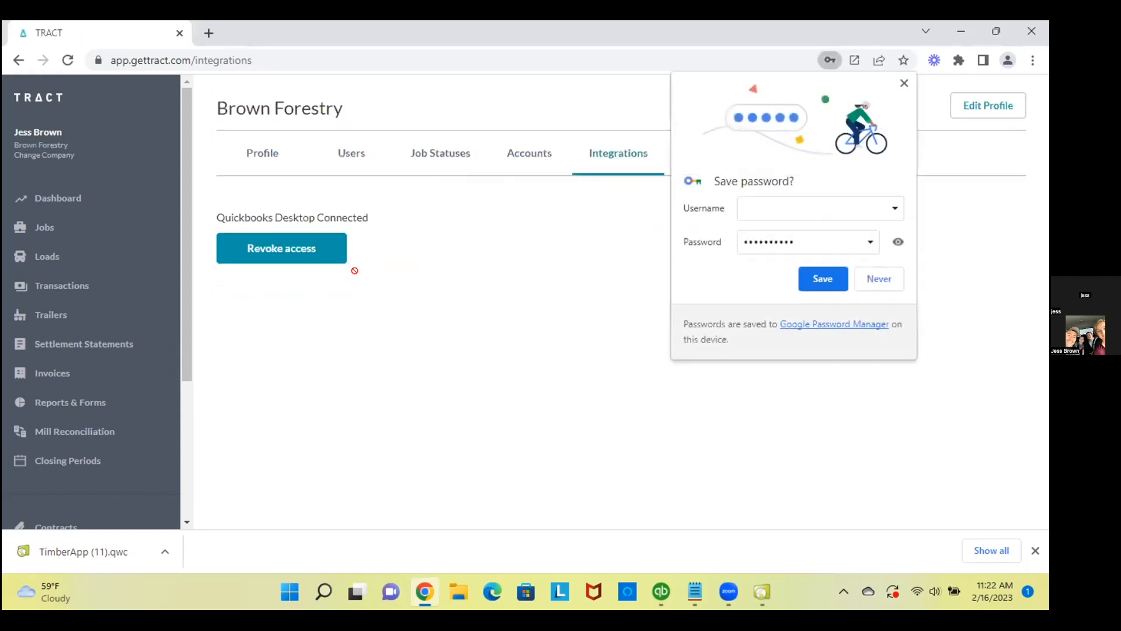
pyautogui.click(902, 83)
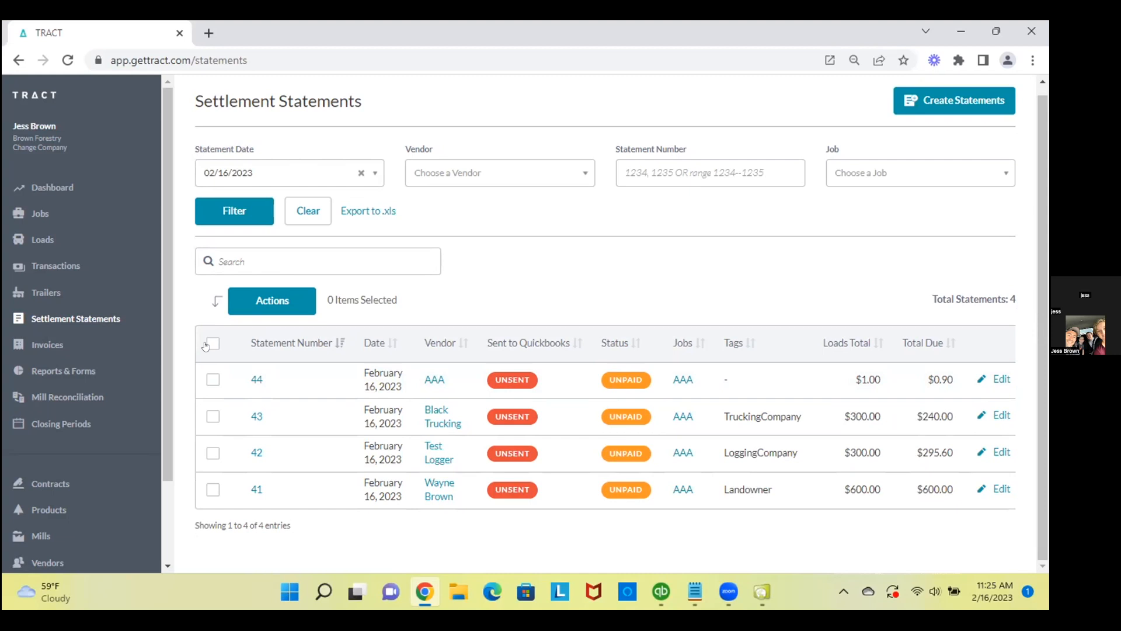
# Step: Prepare settlement statement 41 for sending to QuickBooks and check the QuickBooks vendor options offered for it
pyautogui.click(212, 490)
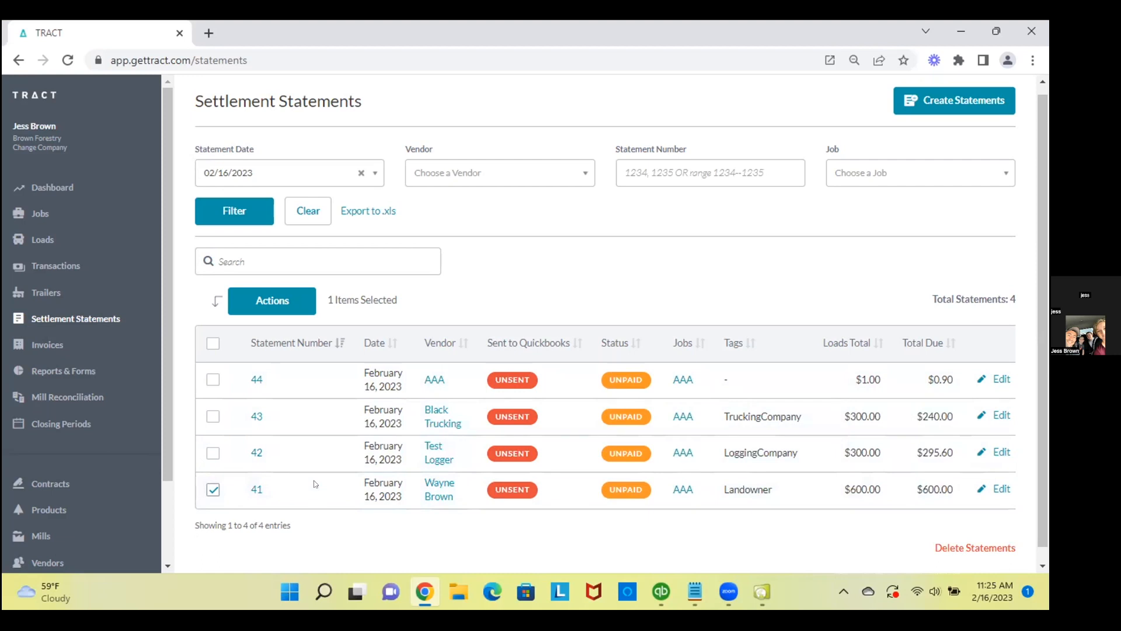
pyautogui.click(275, 308)
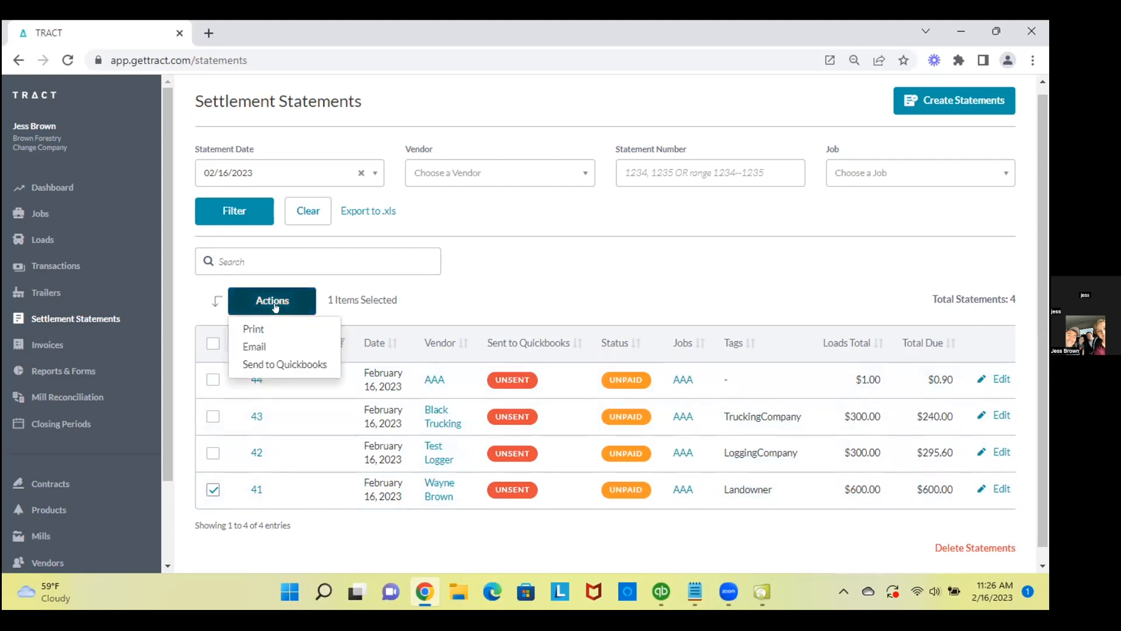
pyautogui.click(278, 362)
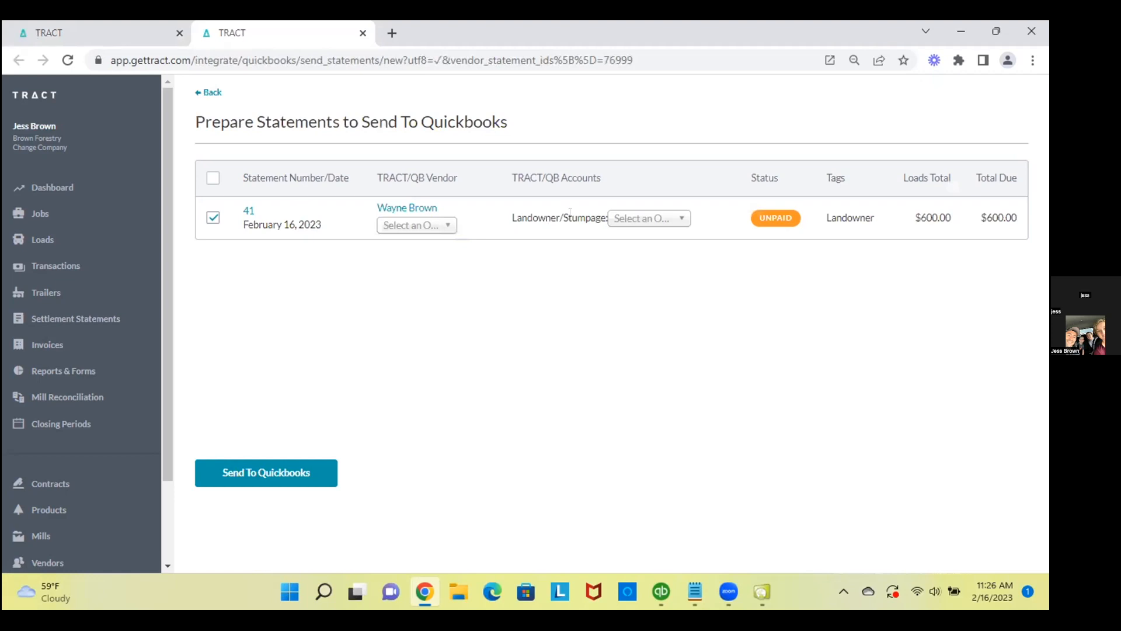
pyautogui.click(434, 226)
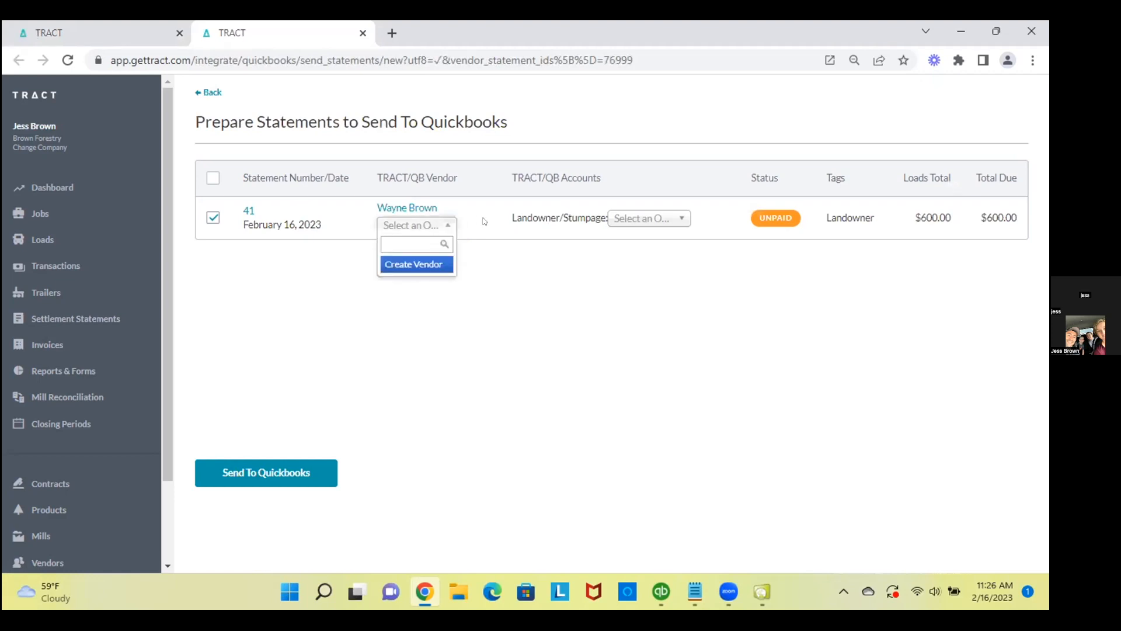
pyautogui.click(488, 213)
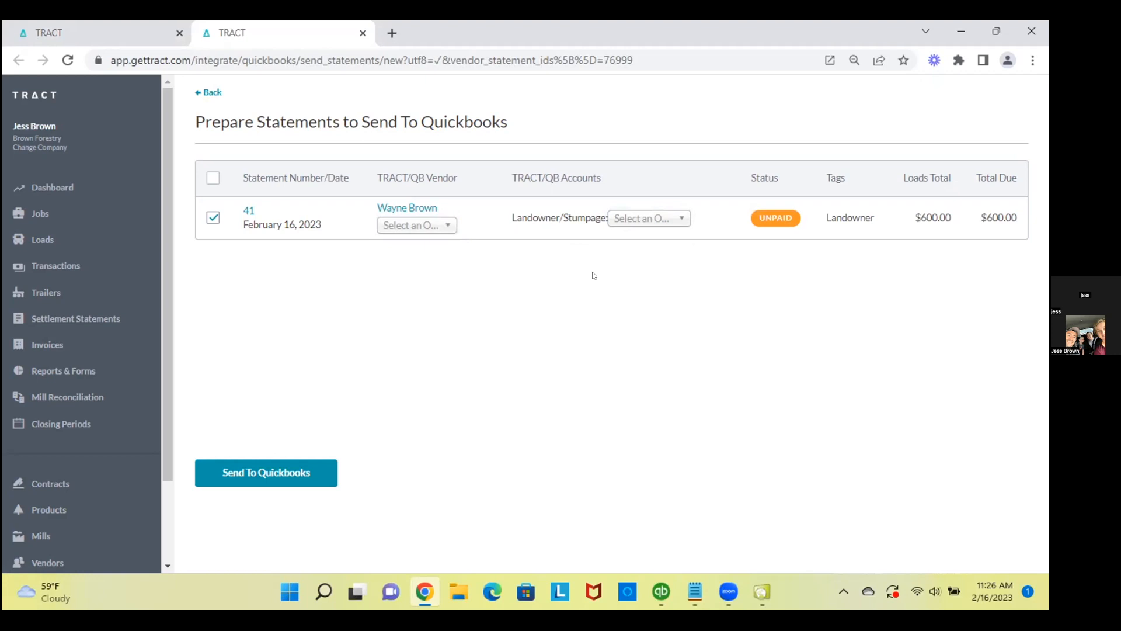
# Step: Switch to QuickBooks Web Connector and run an update for only the TimberApp production application
pyautogui.click(765, 591)
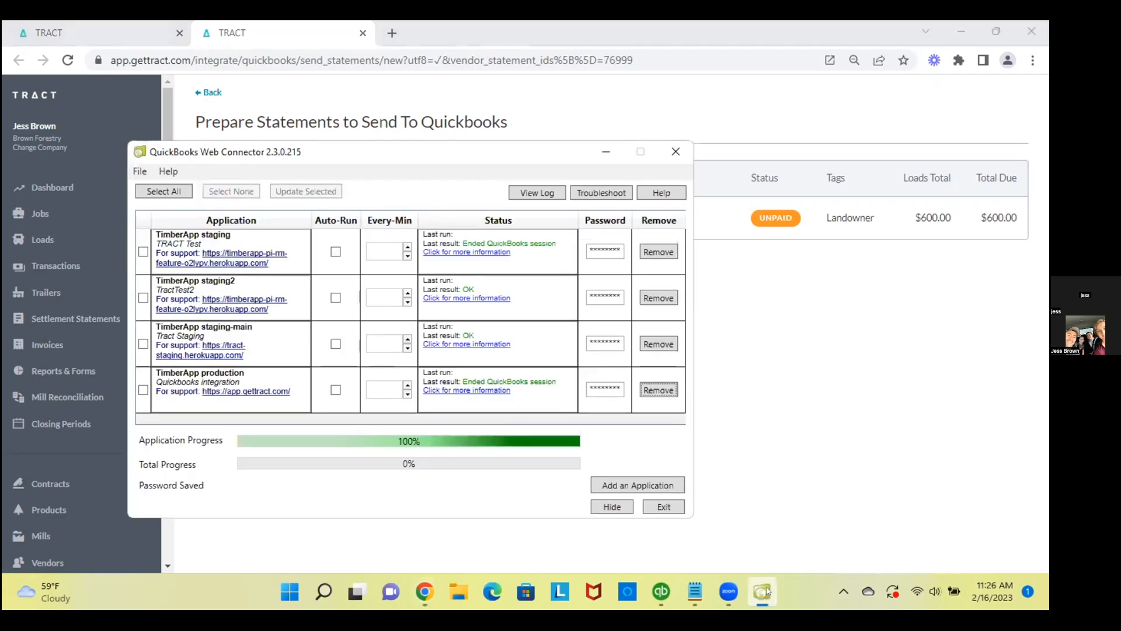
pyautogui.click(142, 388)
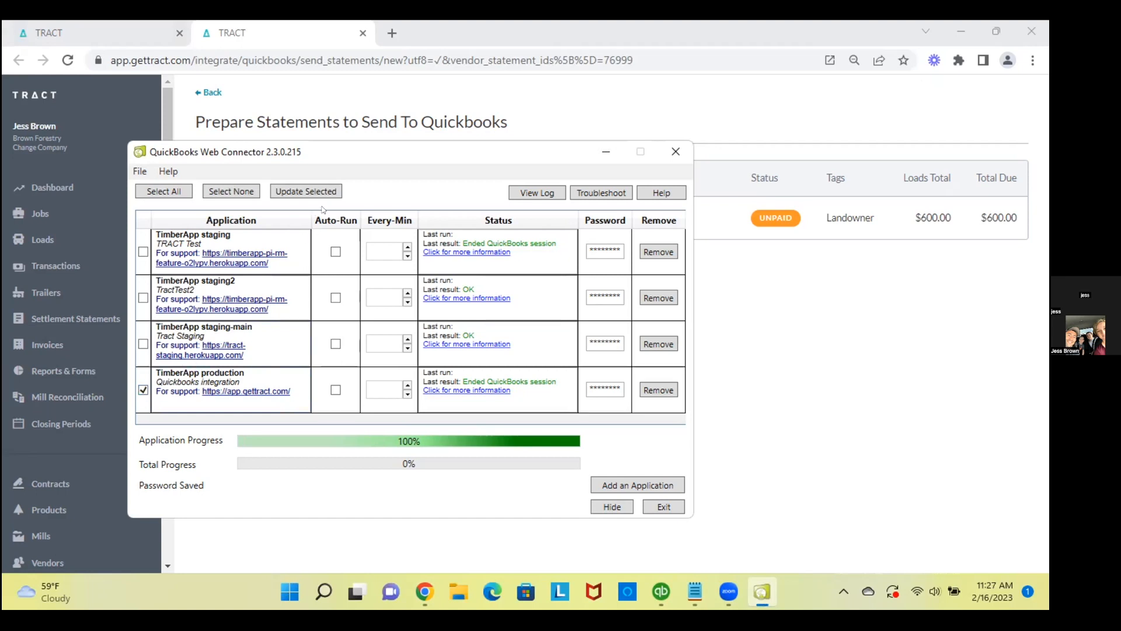
pyautogui.click(335, 191)
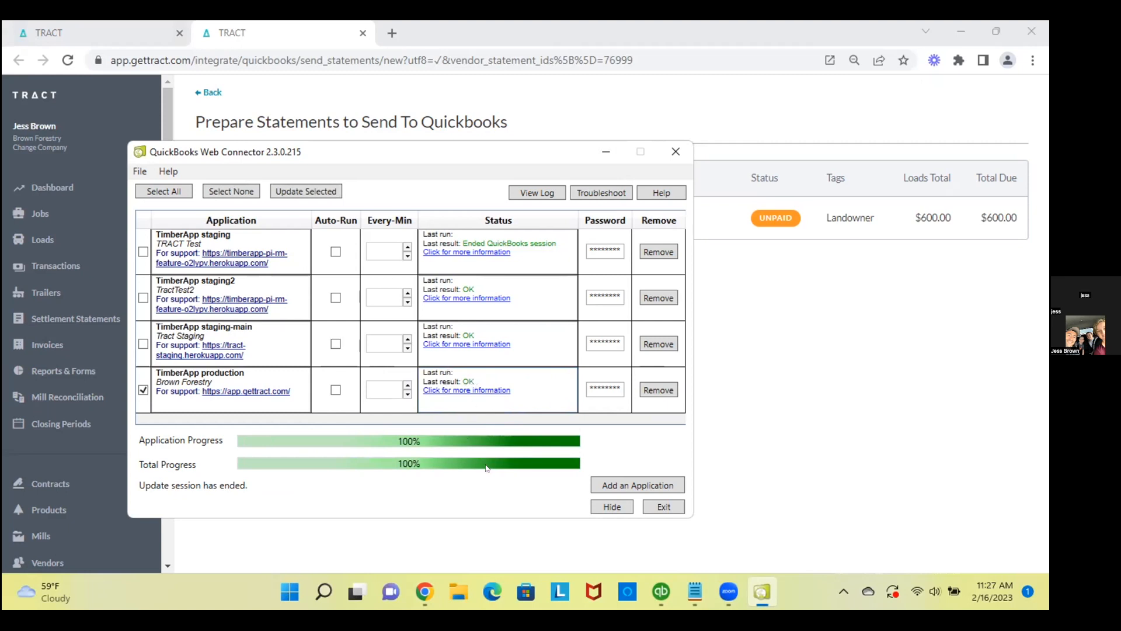
# Step: Return to TRACT, reload the statement preparation page, and check the QuickBooks vendor options for statement 41
pyautogui.click(878, 331)
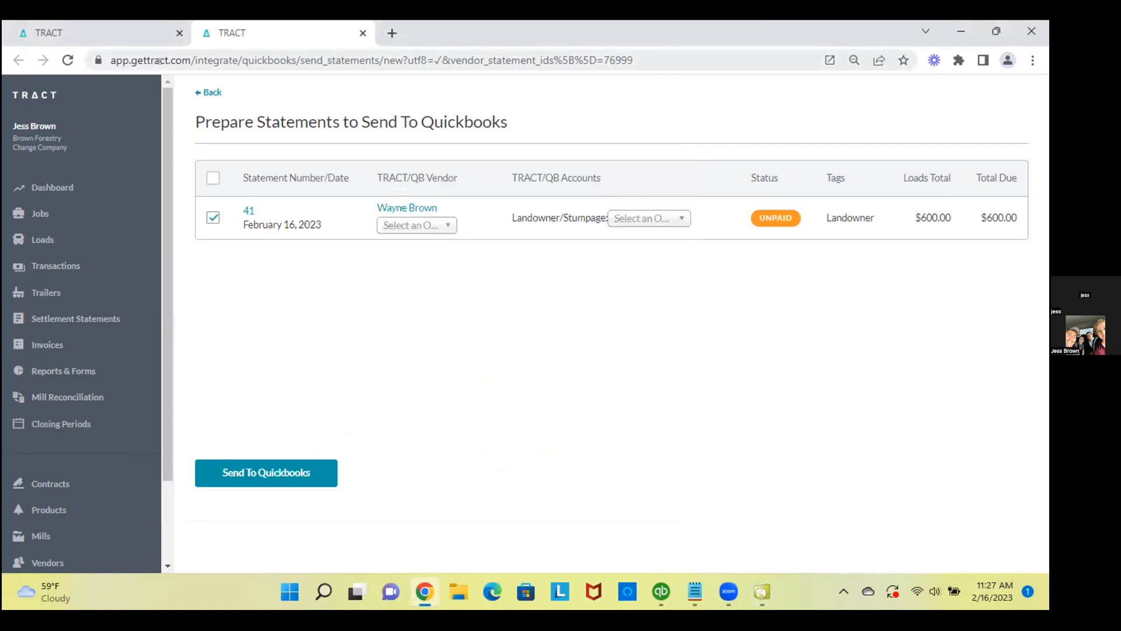
pyautogui.click(68, 60)
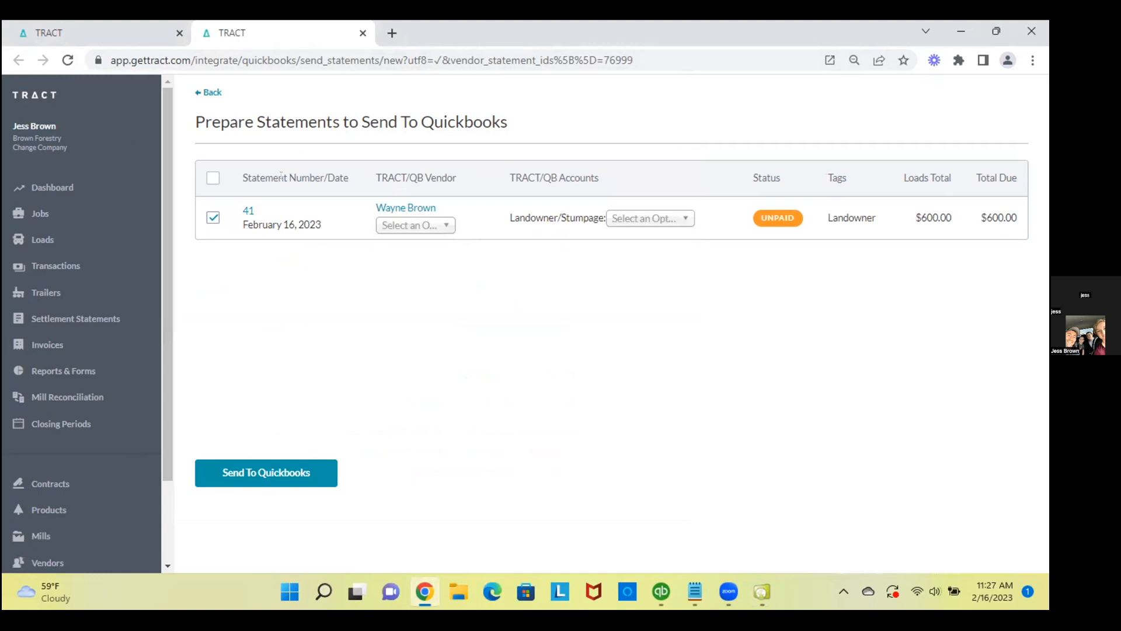
pyautogui.click(404, 225)
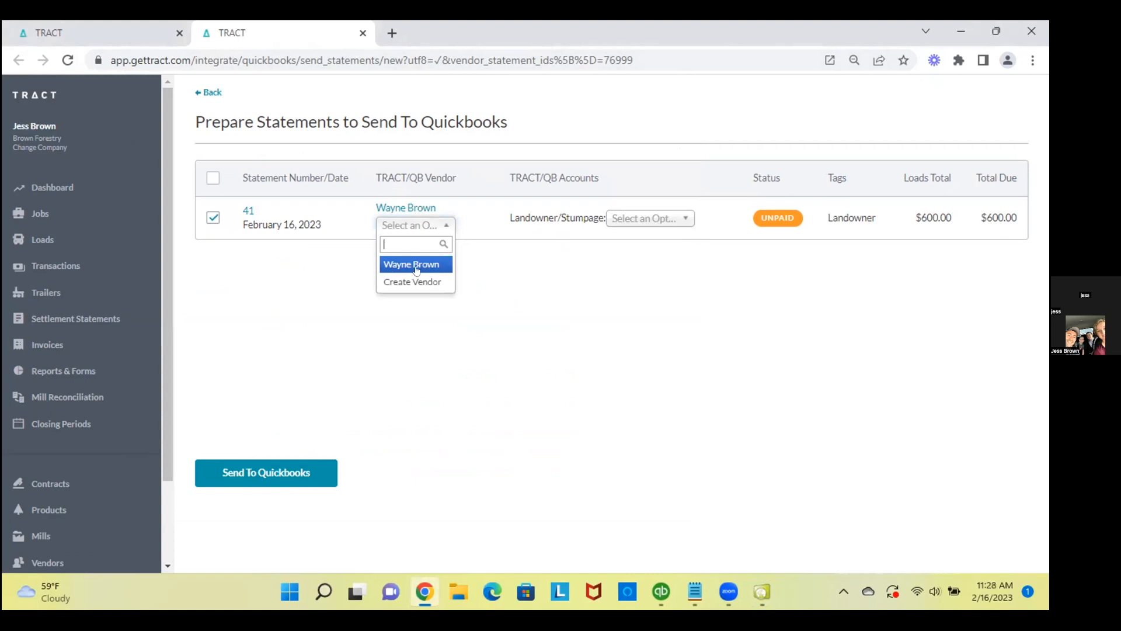
# Step: Switch to QuickBooks and review the active vendors in the Vendor Center
pyautogui.click(658, 592)
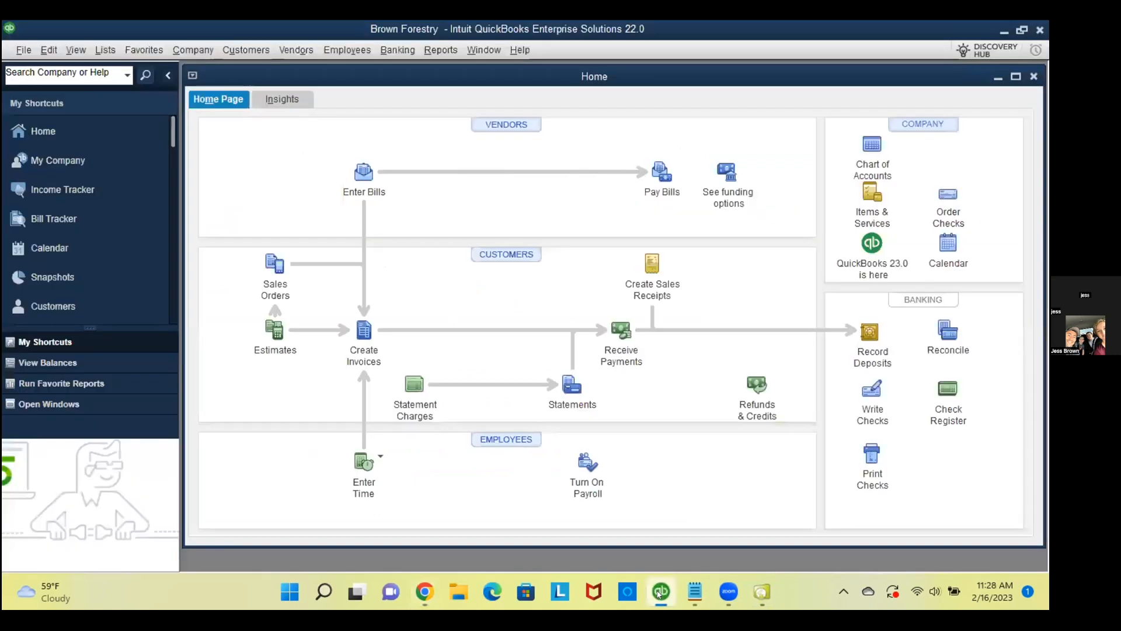
pyautogui.click(285, 50)
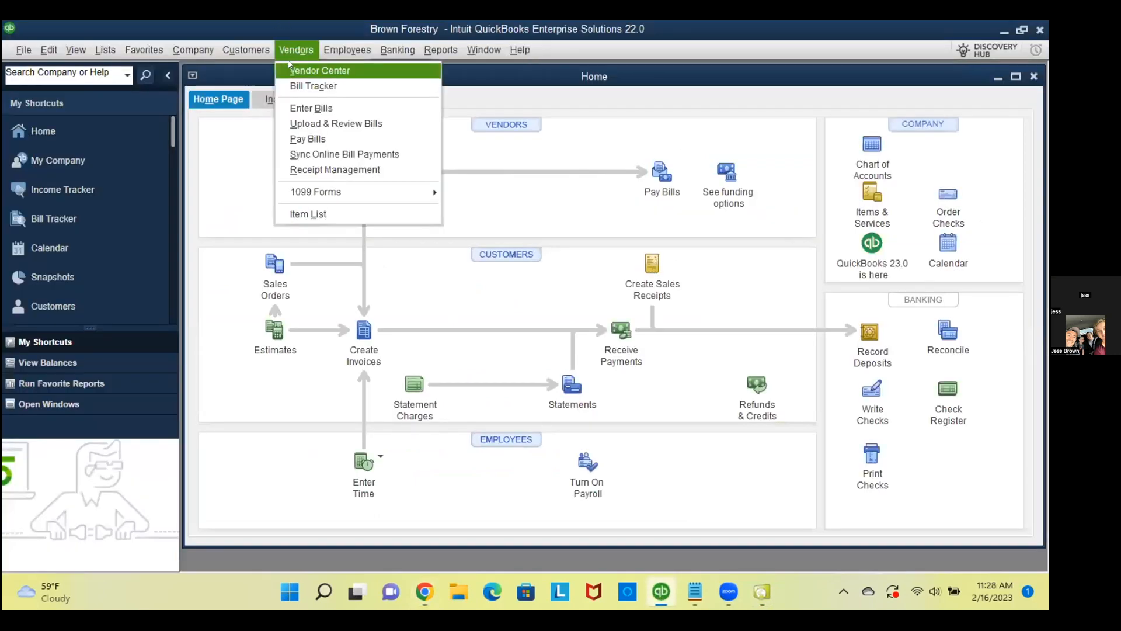
pyautogui.click(289, 61)
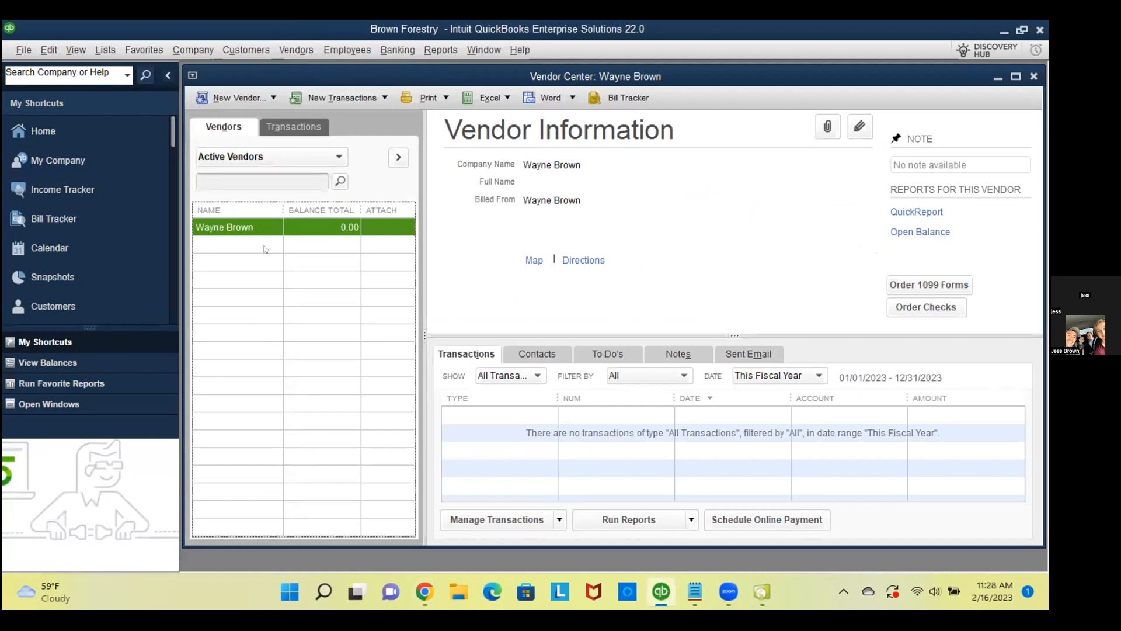
# Step: Return to TRACT and match statement 41 to its existing QuickBooks vendor, choosing Create Account for Landowner/Stumpage
pyautogui.hotkey('alt', 'Tab')
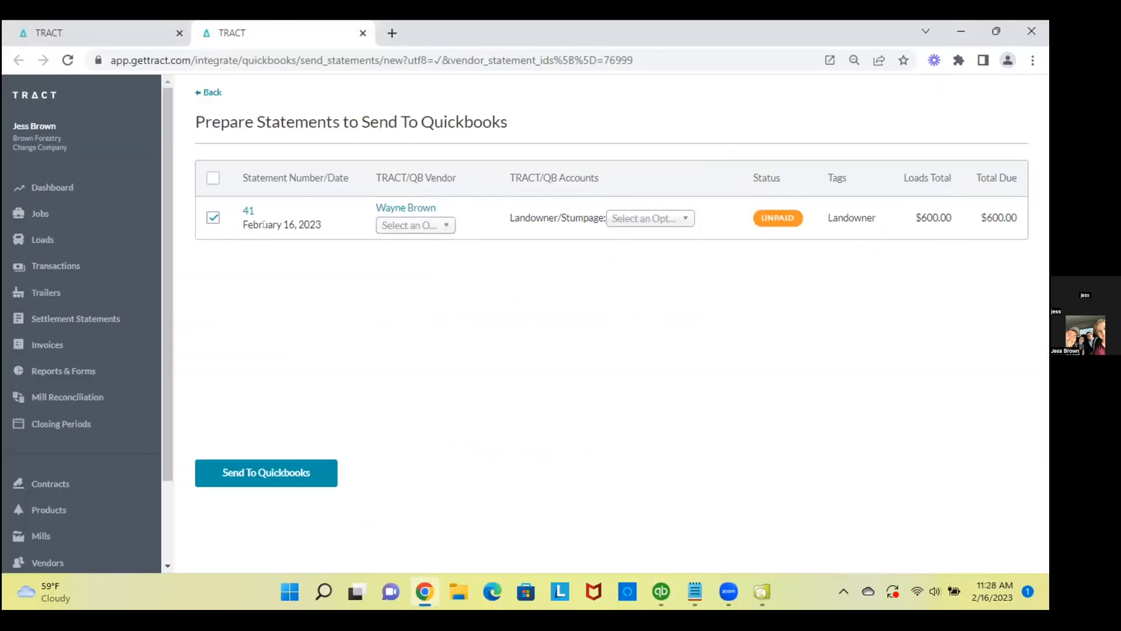
pyautogui.click(415, 225)
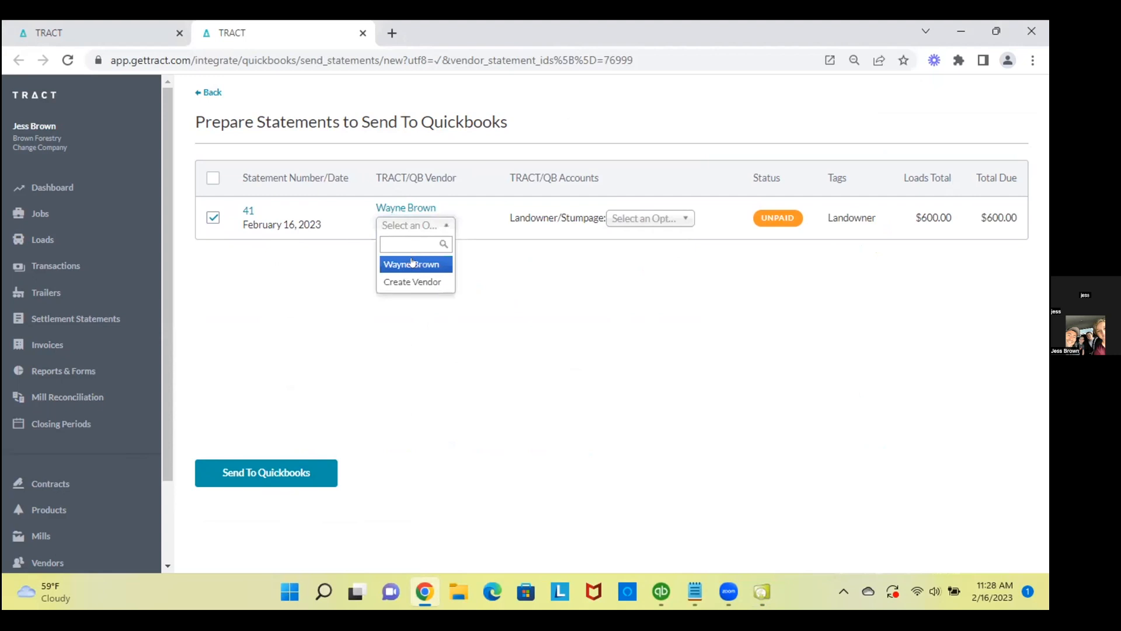
pyautogui.click(413, 263)
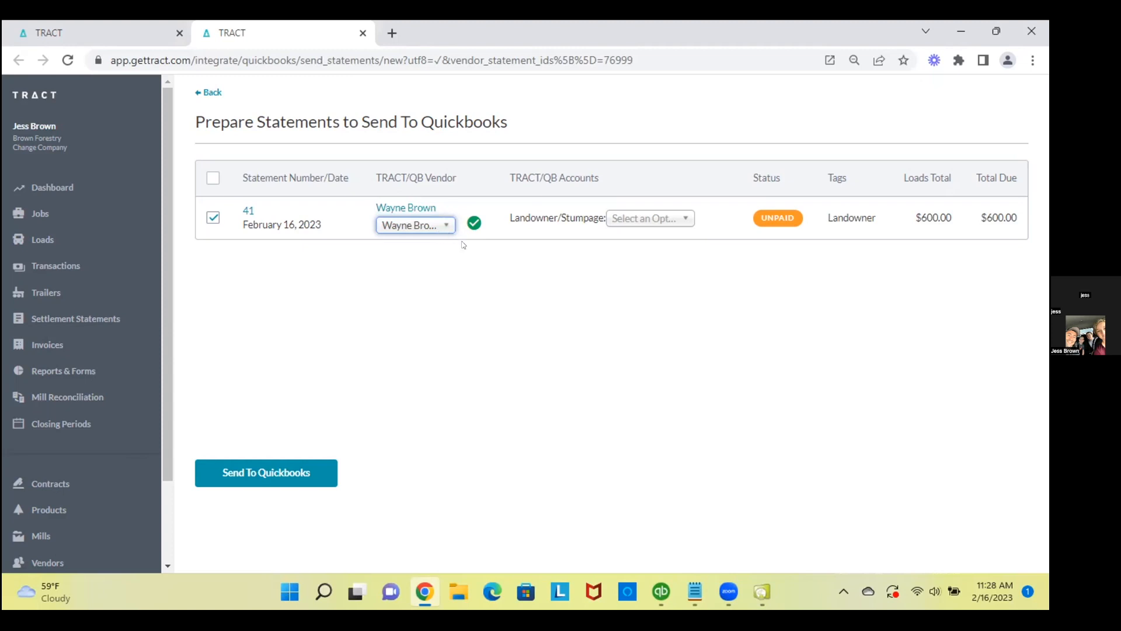
pyautogui.click(648, 222)
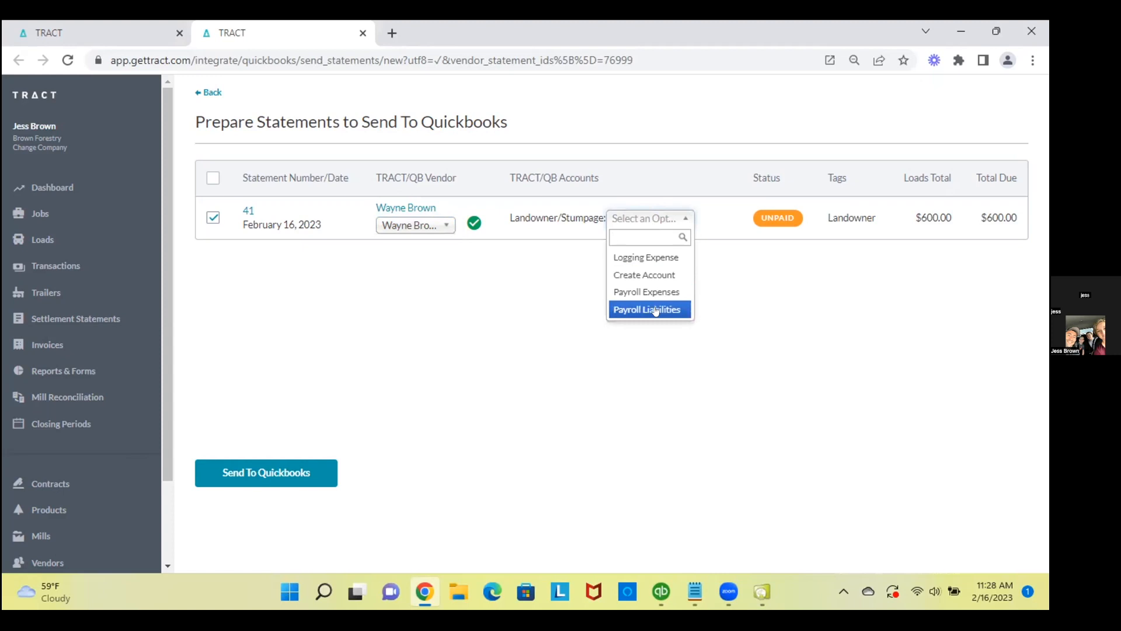
pyautogui.click(662, 274)
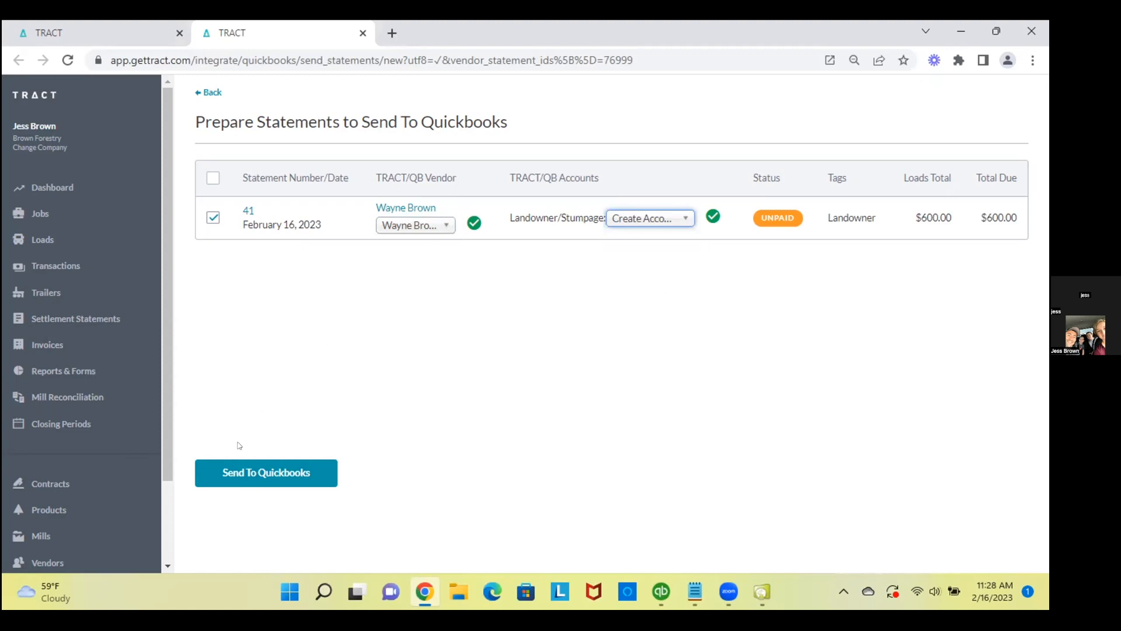
# Step: Send statement 41 to QuickBooks and run an update for the TimberApp production application in QuickBooks Web Connector
pyautogui.click(231, 470)
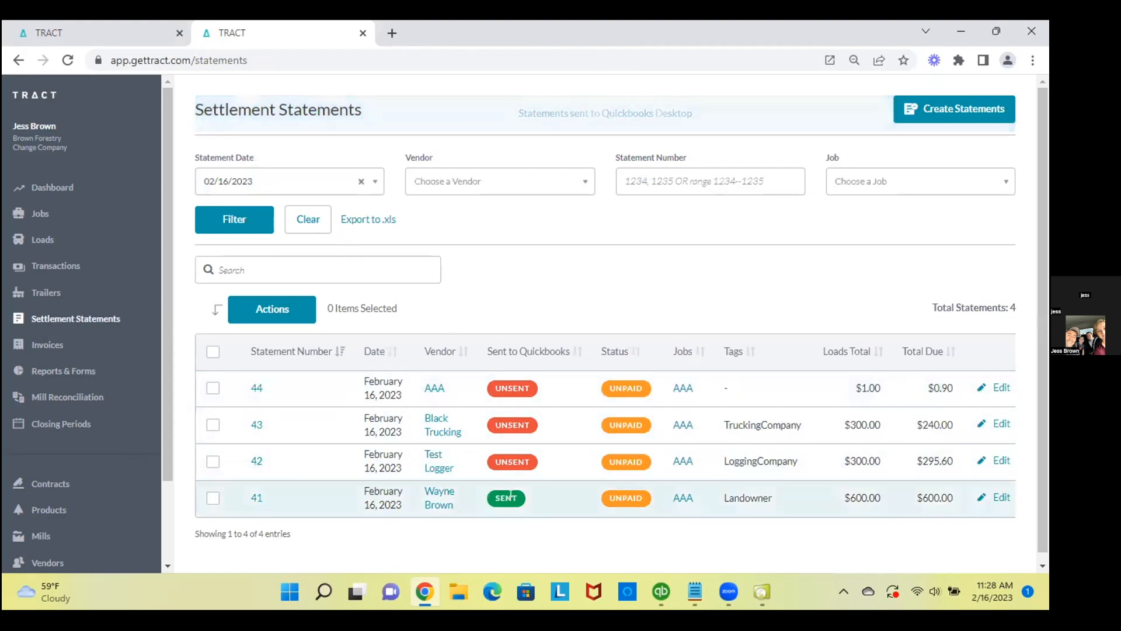
pyautogui.click(759, 591)
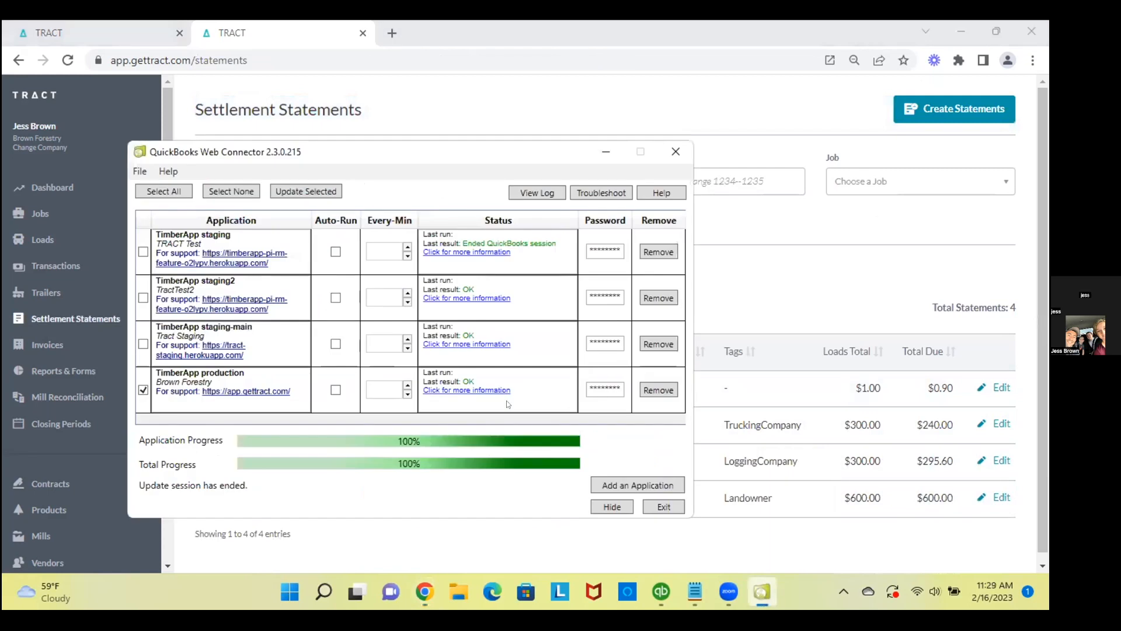
pyautogui.click(328, 190)
pyautogui.click(766, 318)
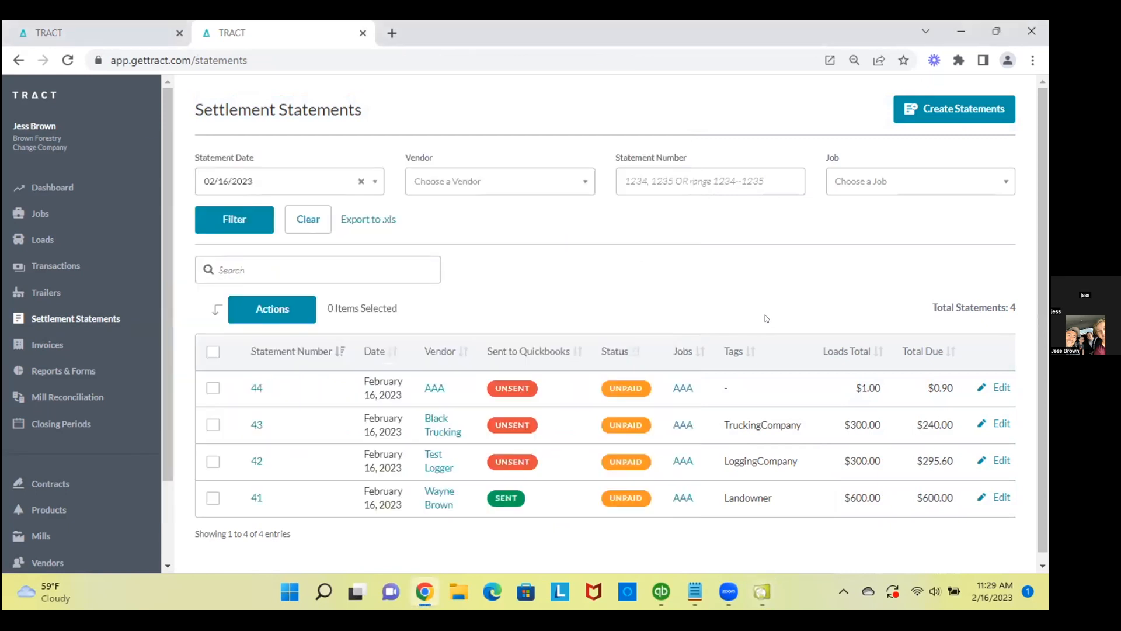
# Step: Switch to QuickBooks and open the vendor's bill dated 02/16/2023 from the Vendor Center transactions
pyautogui.hotkey('alt', 'Tab')
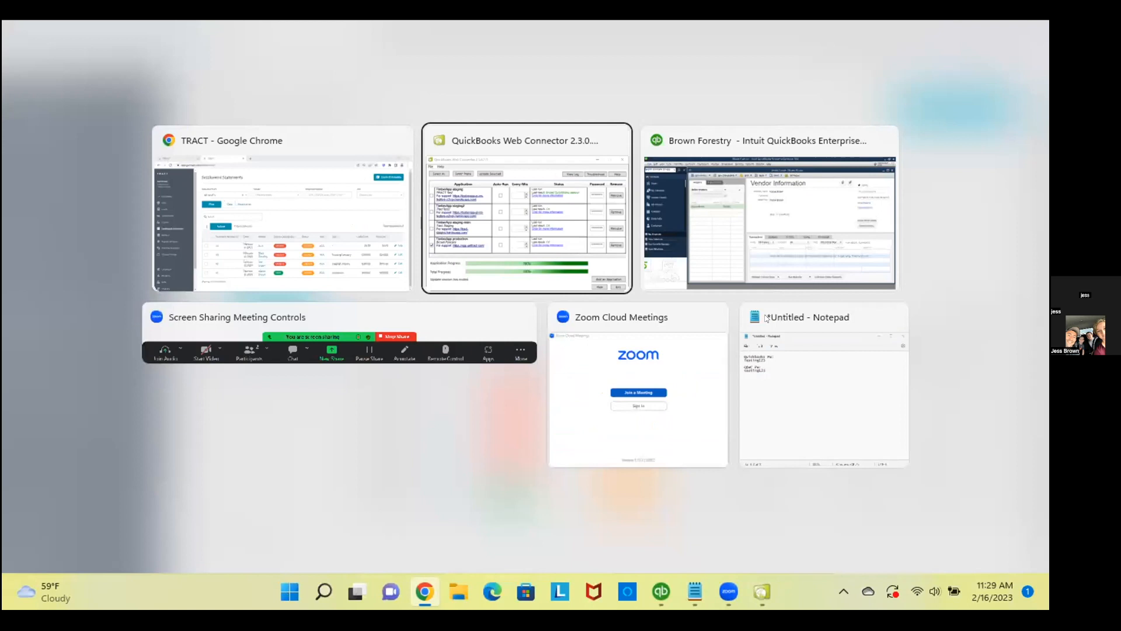
pyautogui.hotkey('alt', 'Tab')
pyautogui.press('Tab')
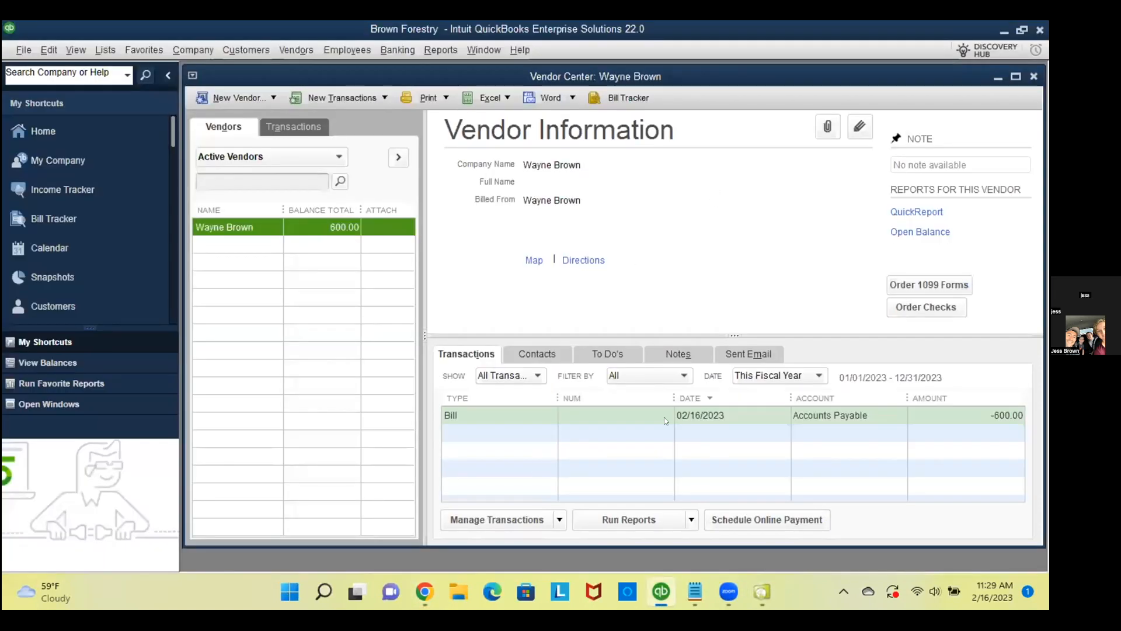
pyautogui.doubleClick(590, 412)
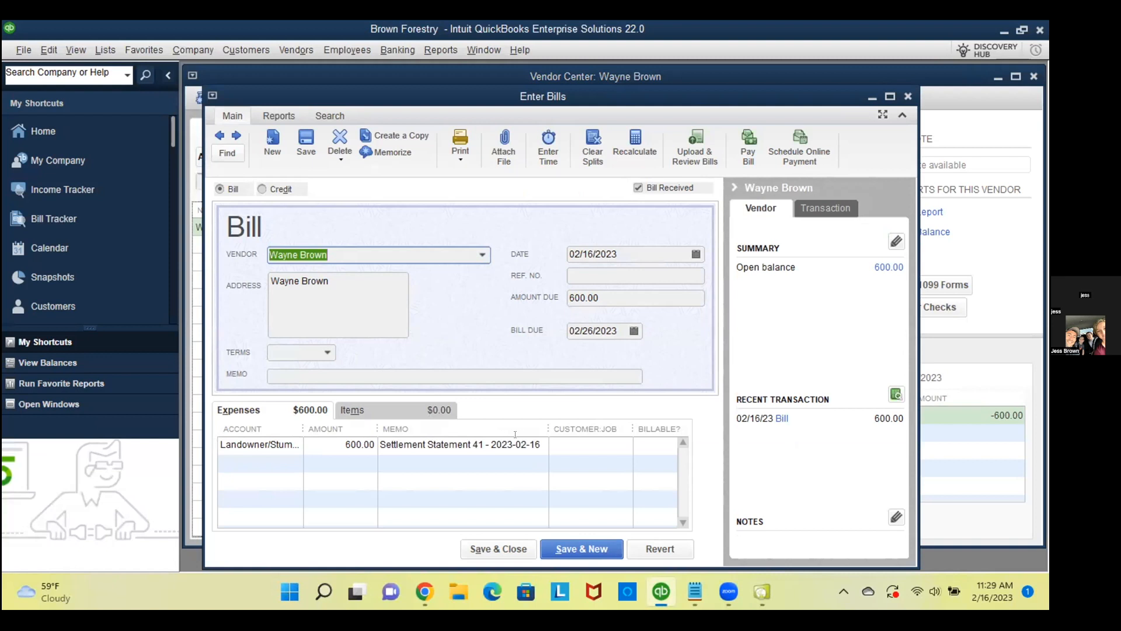
# Step: Compare the QuickBooks bill with statement 41's total due and payment status in TRACT's Settlement Statements list
pyautogui.hotkey('alt', 'Tab')
pyautogui.hotkey('alt', 'Tab')
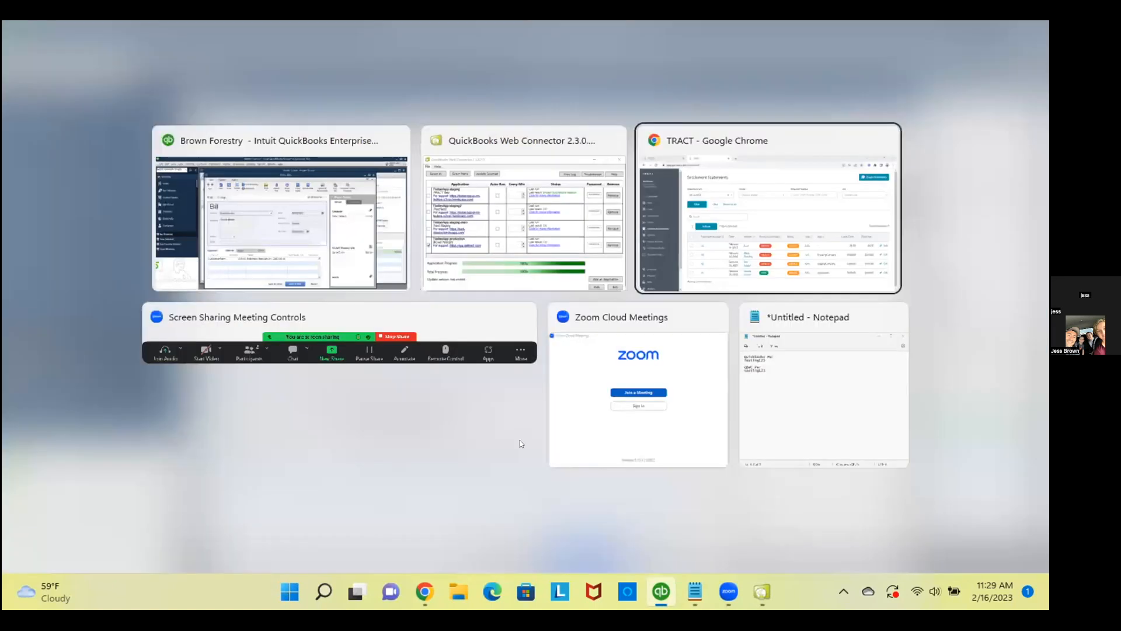
pyautogui.doubleClick(925, 495)
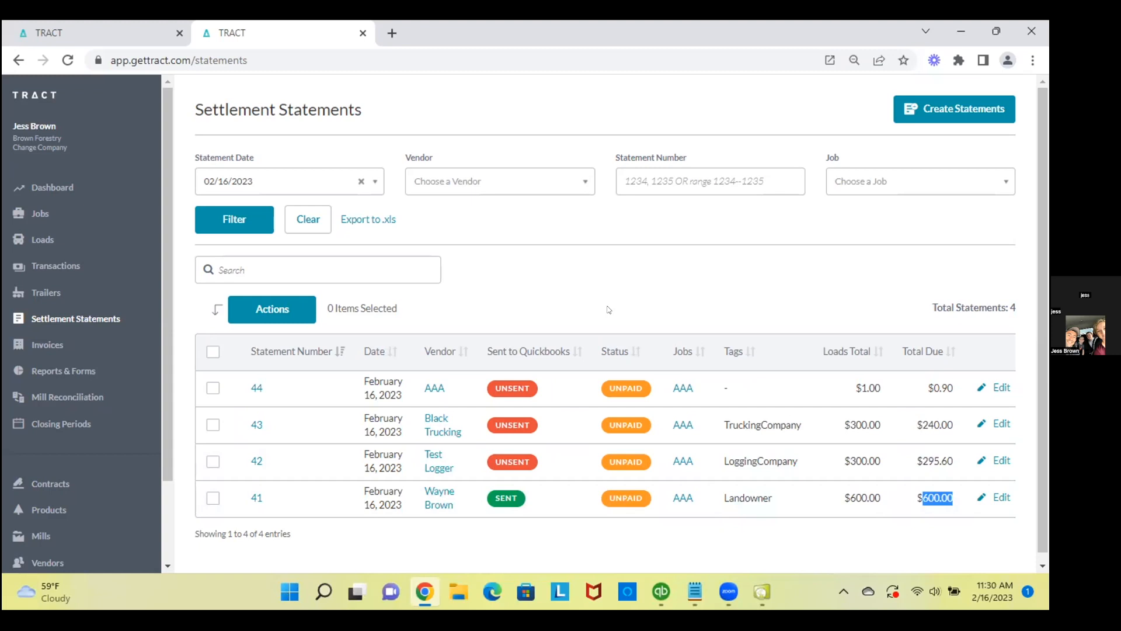
pyautogui.hotkey('alt', 'Tab')
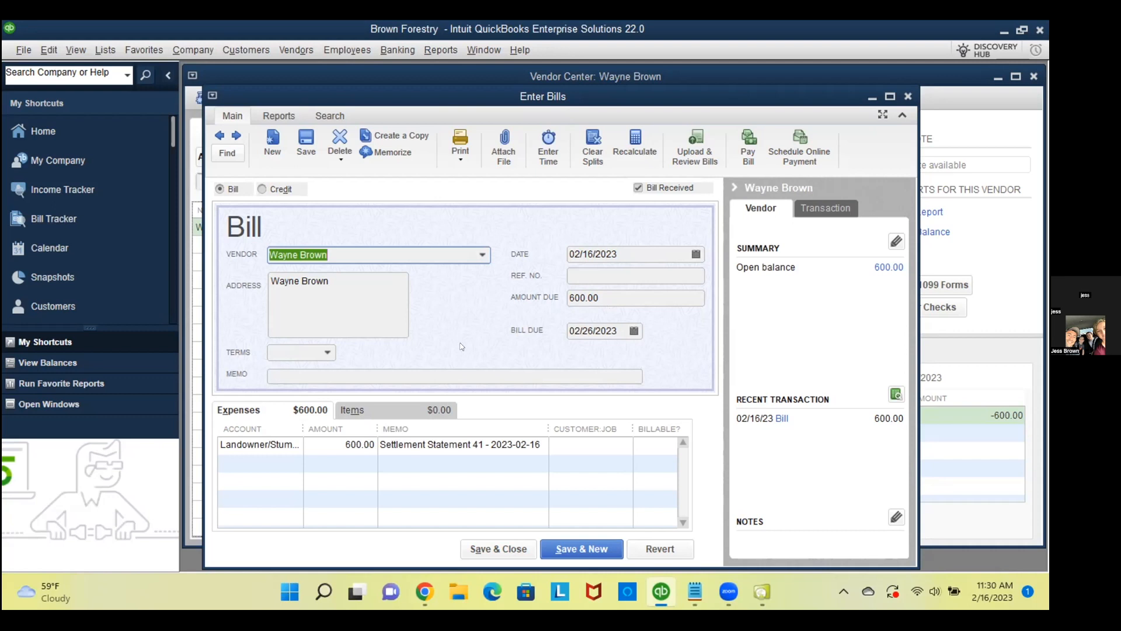
pyautogui.hotkey('alt', 'Tab')
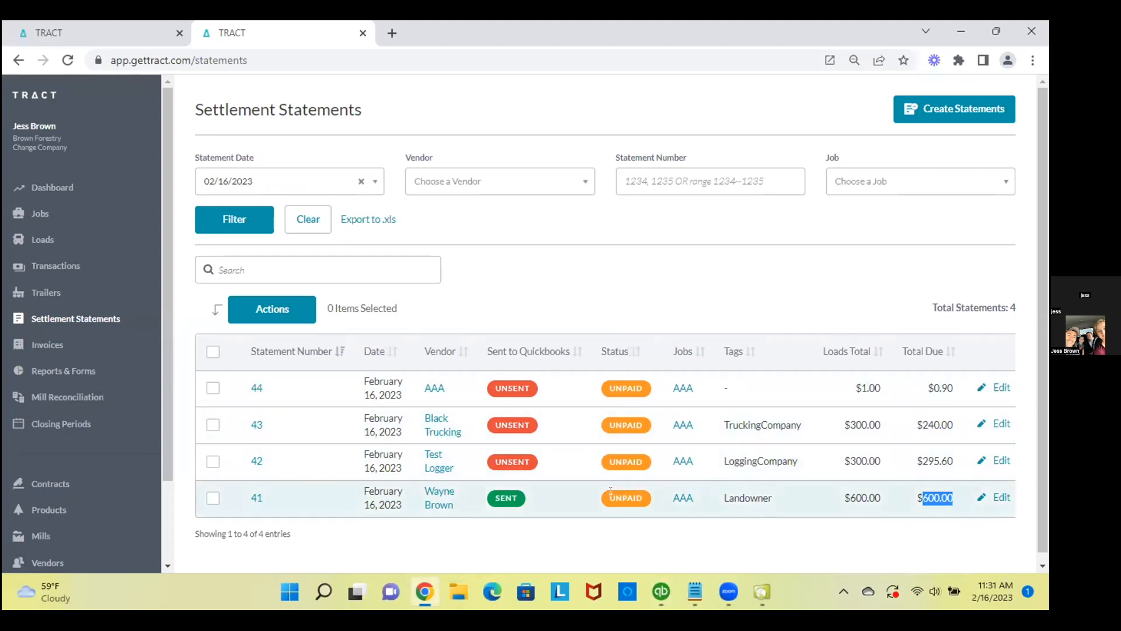
# Step: Switch back to the QuickBooks bill and set up its payment by check with an assigned check number
pyautogui.hotkey('alt', 'Tab')
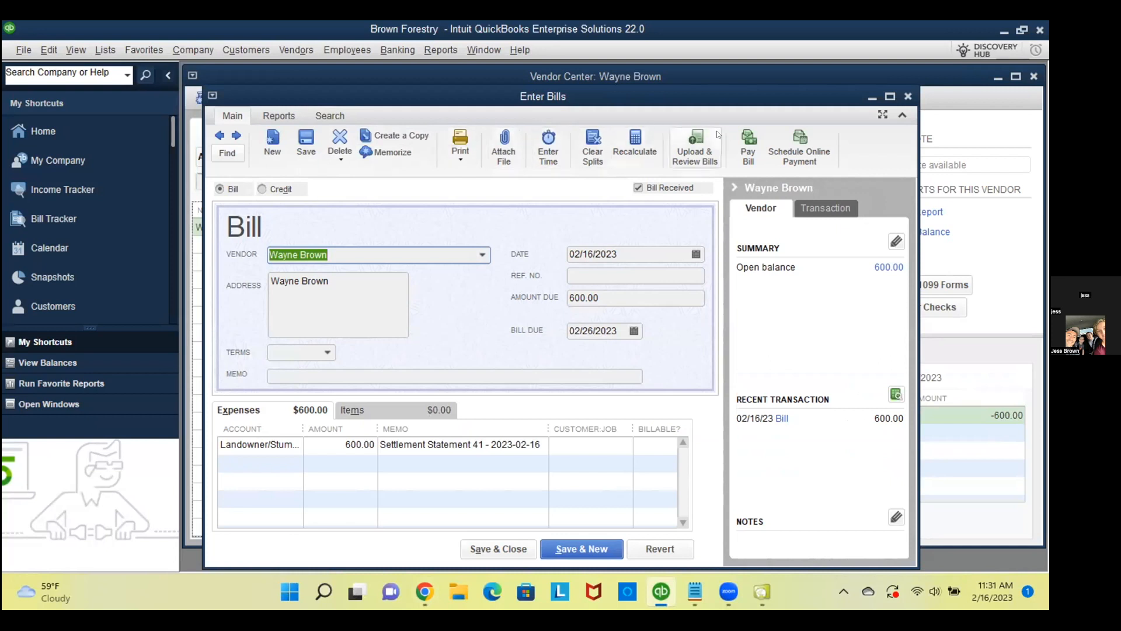
pyautogui.click(748, 145)
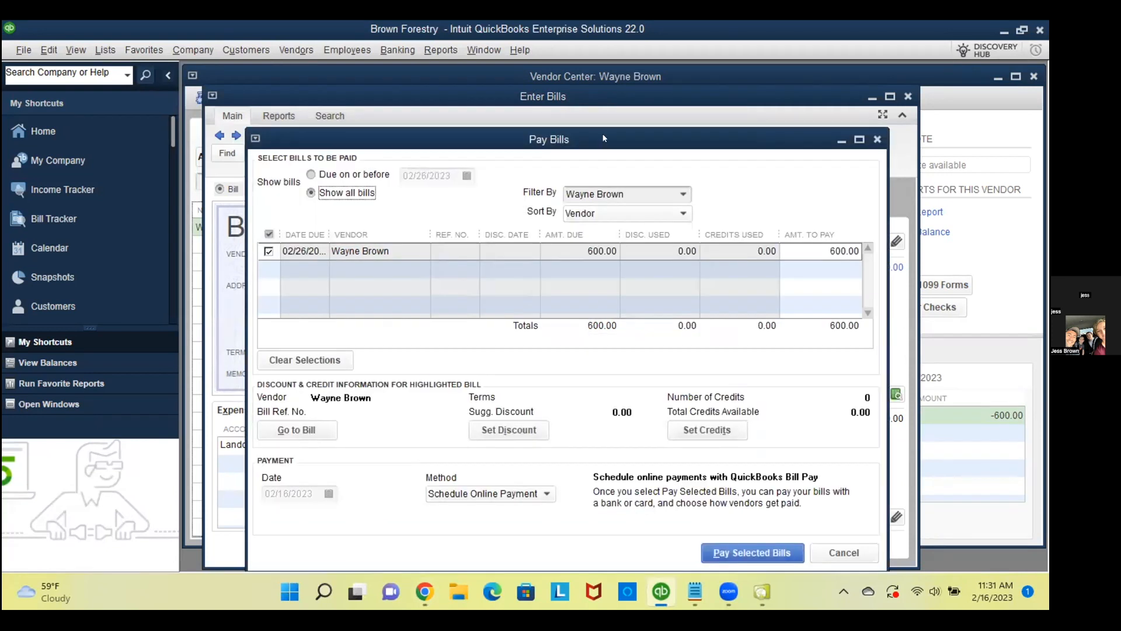
pyautogui.moveTo(604, 137); pyautogui.dragTo(587, 92)
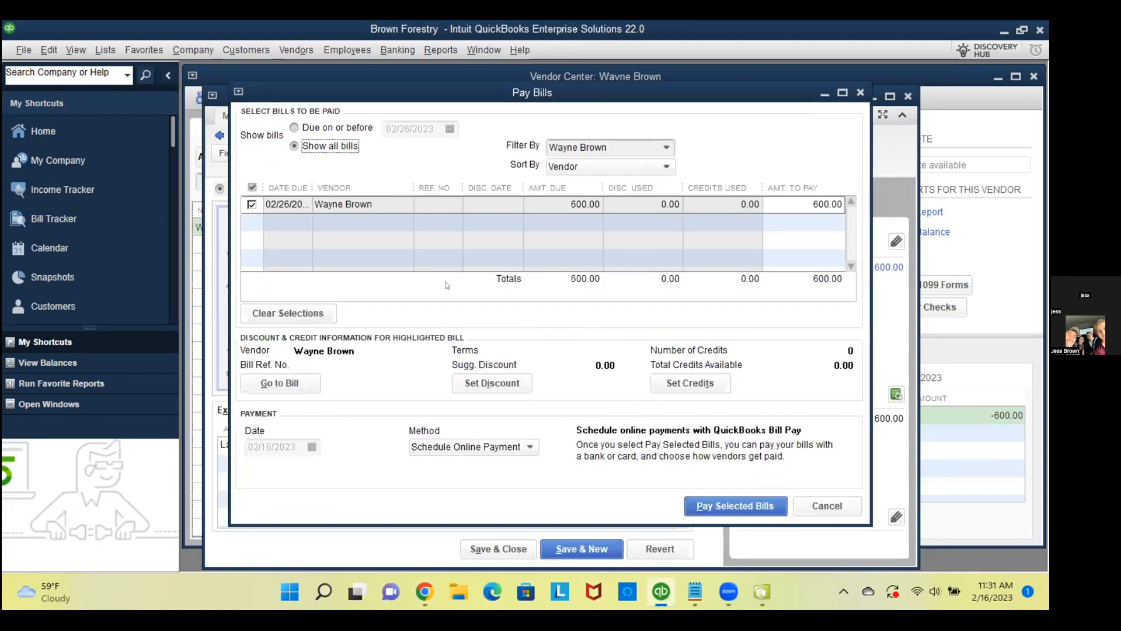
pyautogui.click(485, 447)
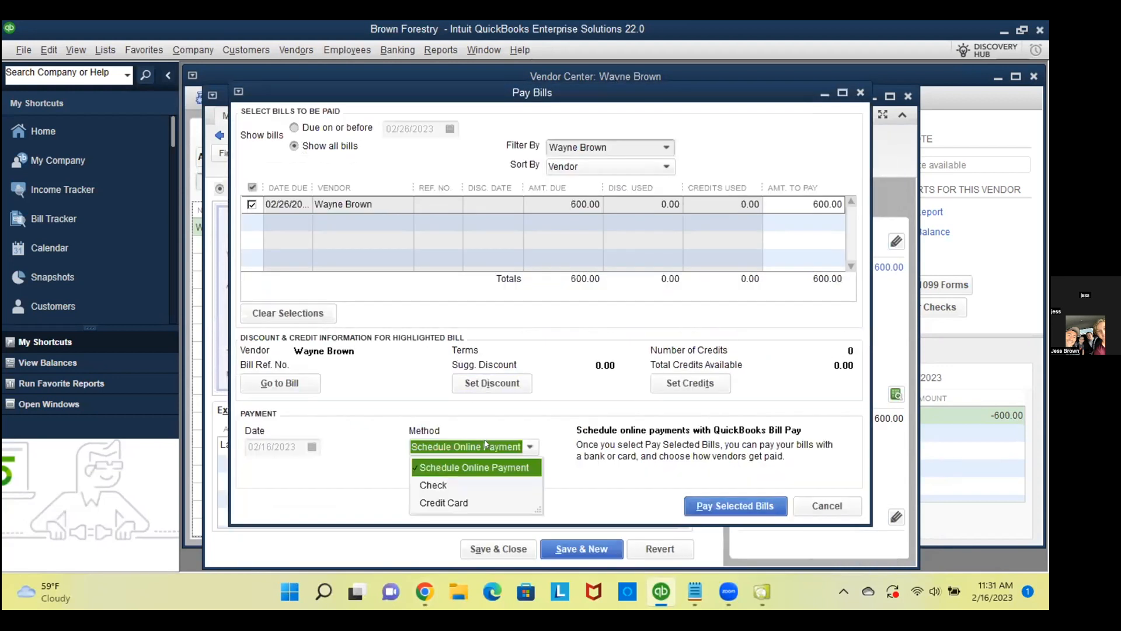
pyautogui.click(462, 484)
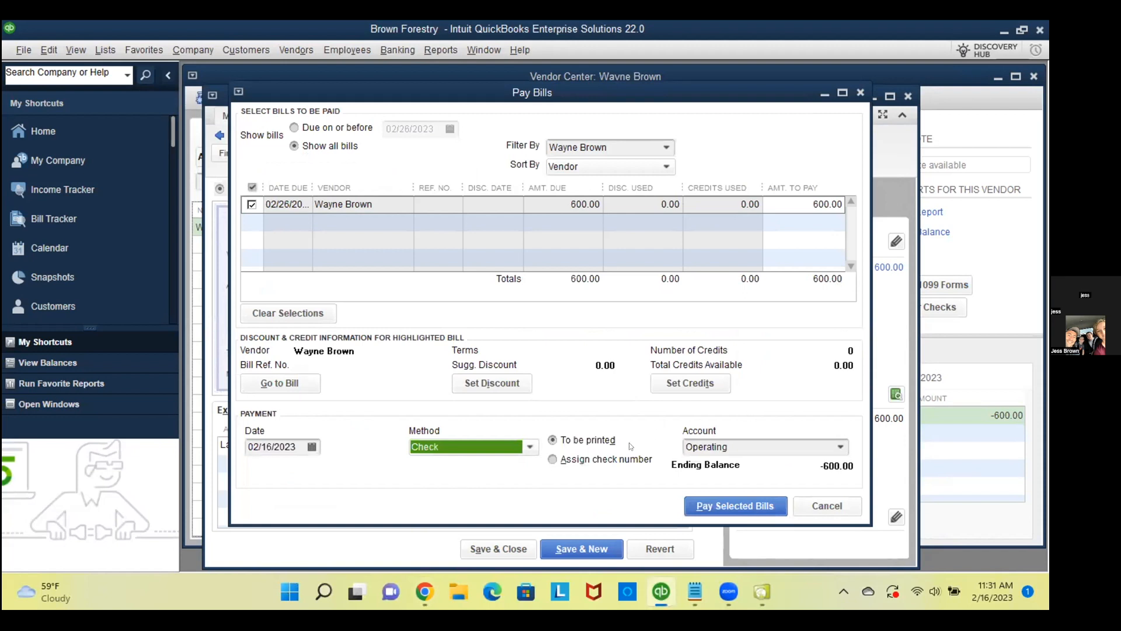
pyautogui.click(594, 458)
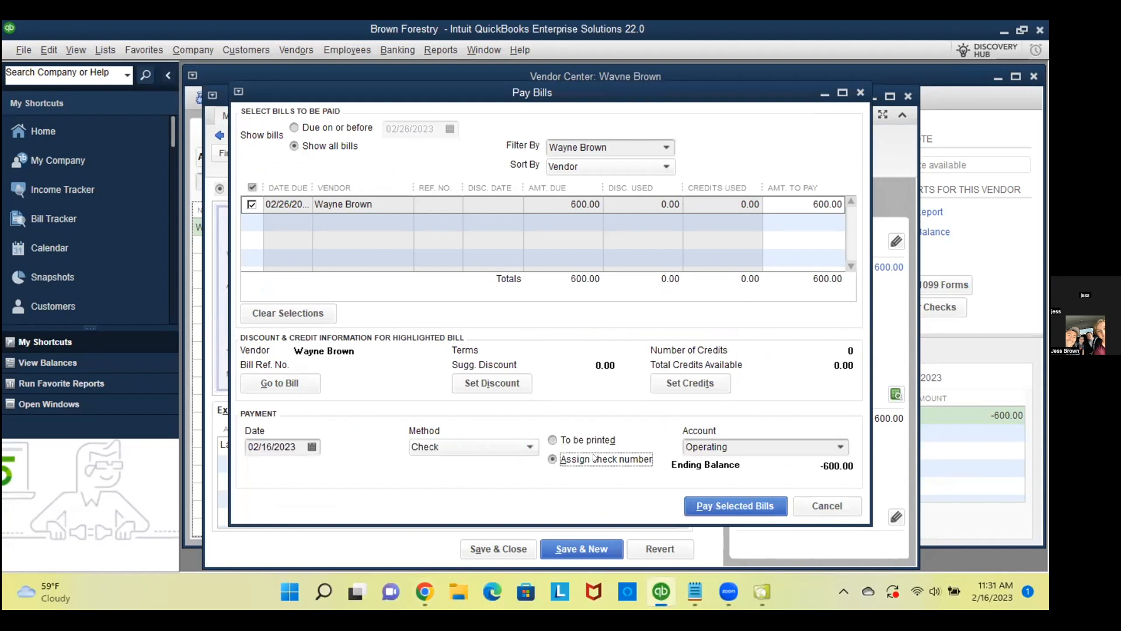
# Step: Pay the selected bill with check number 1001 and close the payment summary
pyautogui.click(769, 506)
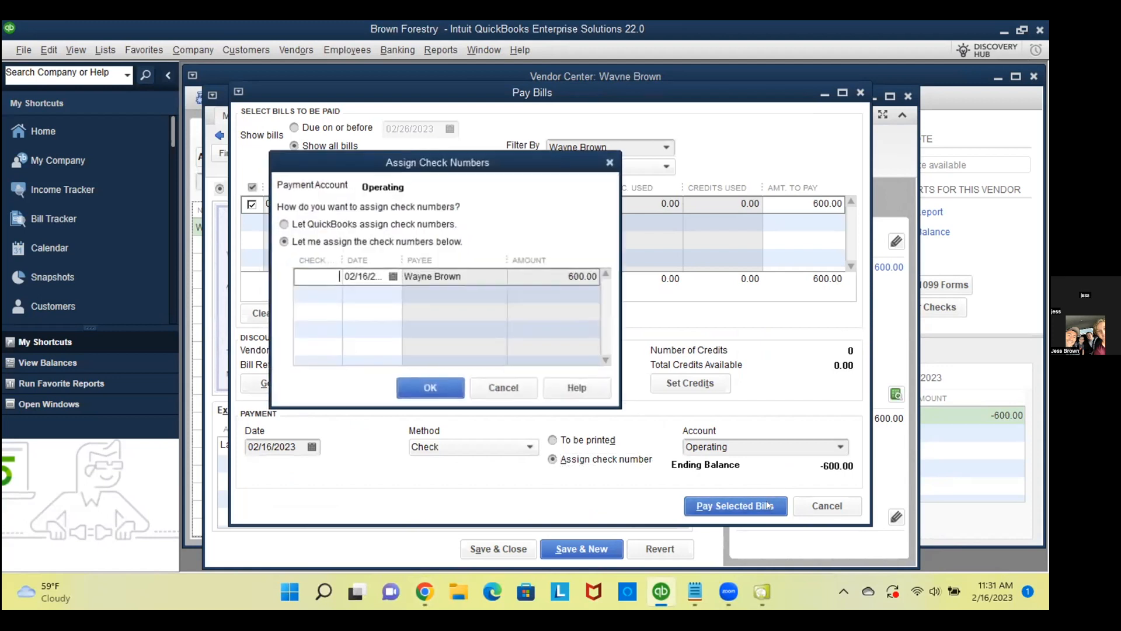
pyautogui.write('1001')
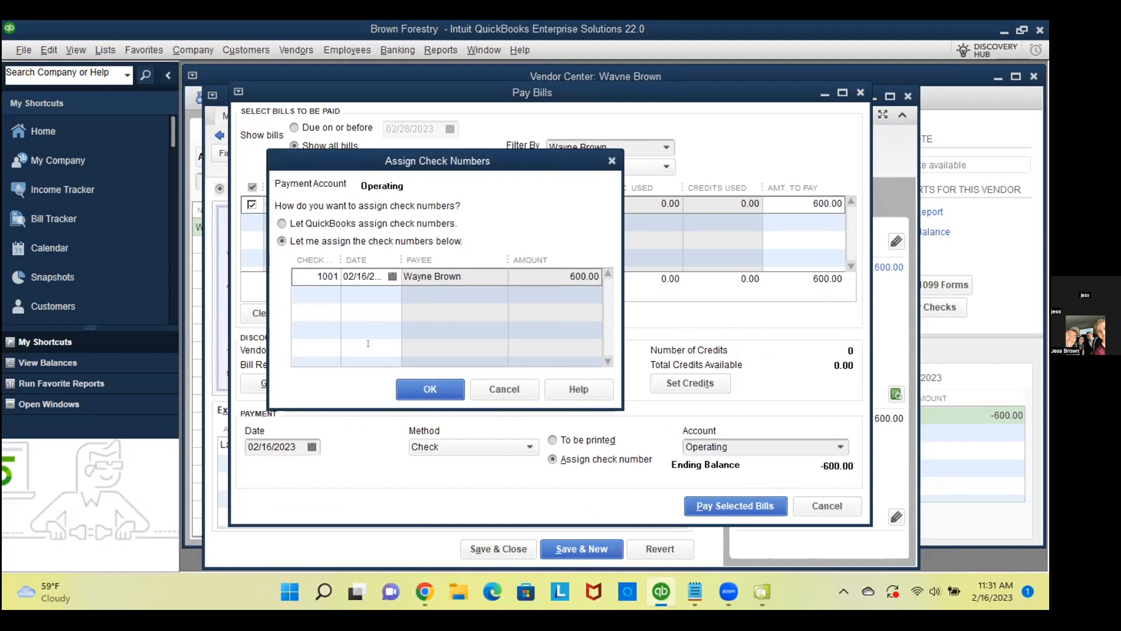
pyautogui.click(445, 394)
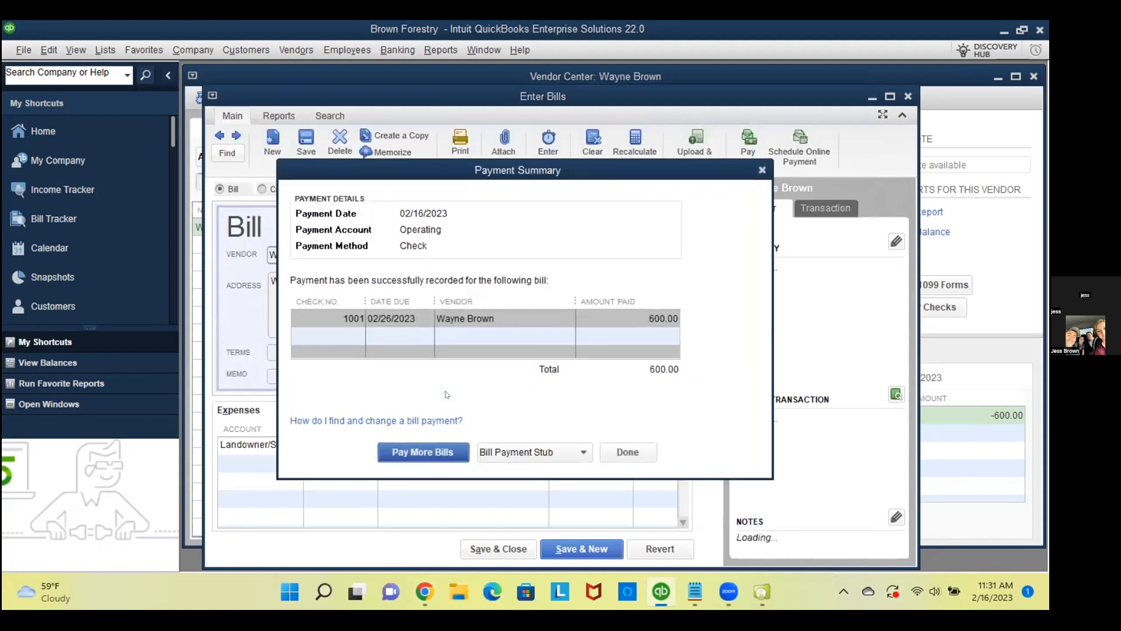
pyautogui.click(605, 455)
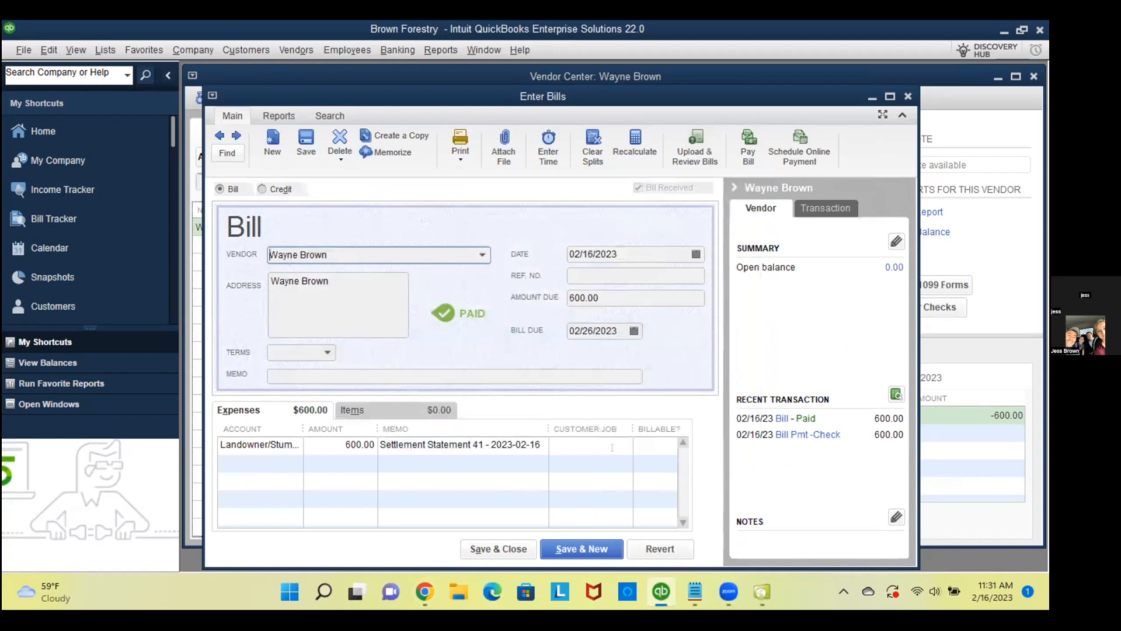
# Step: Run another update for TimberApp production in QuickBooks Web Connector and reload the settlement statements in TRACT
pyautogui.hotkey('alt', 'Tab')
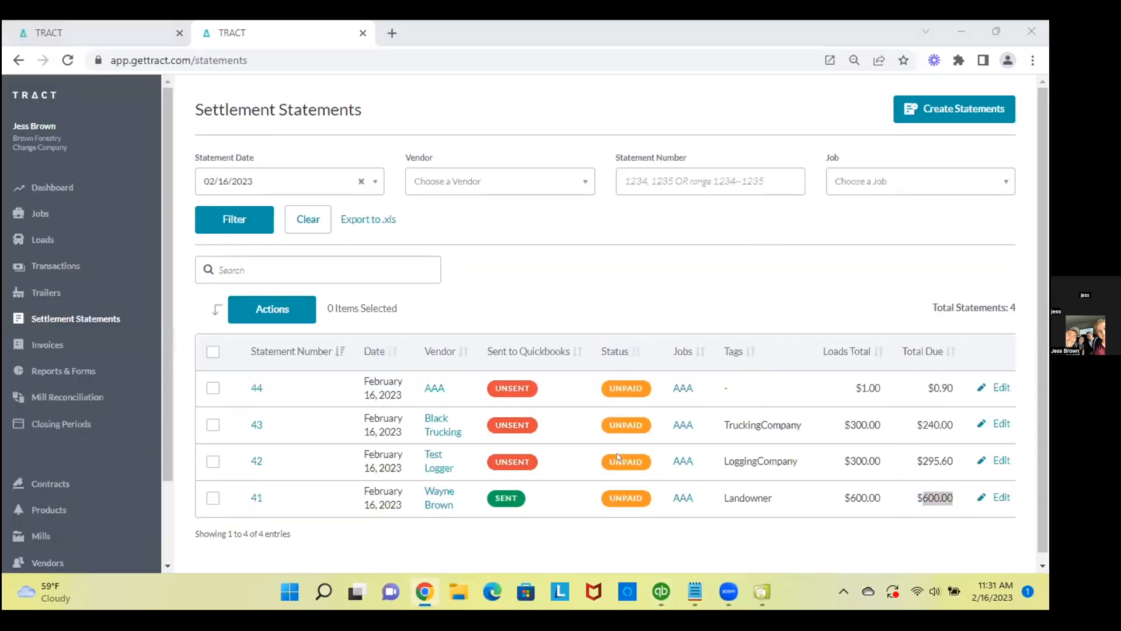
pyautogui.hotkey('alt', 'Tab')
pyautogui.hotkey('alt', 'Tab')
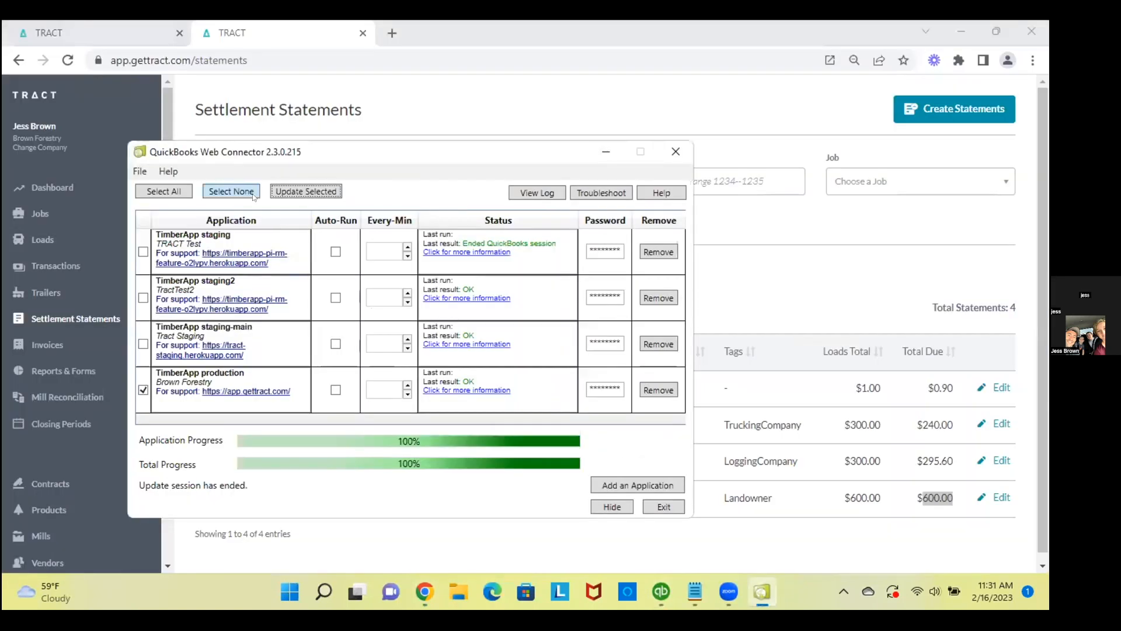
pyautogui.click(306, 191)
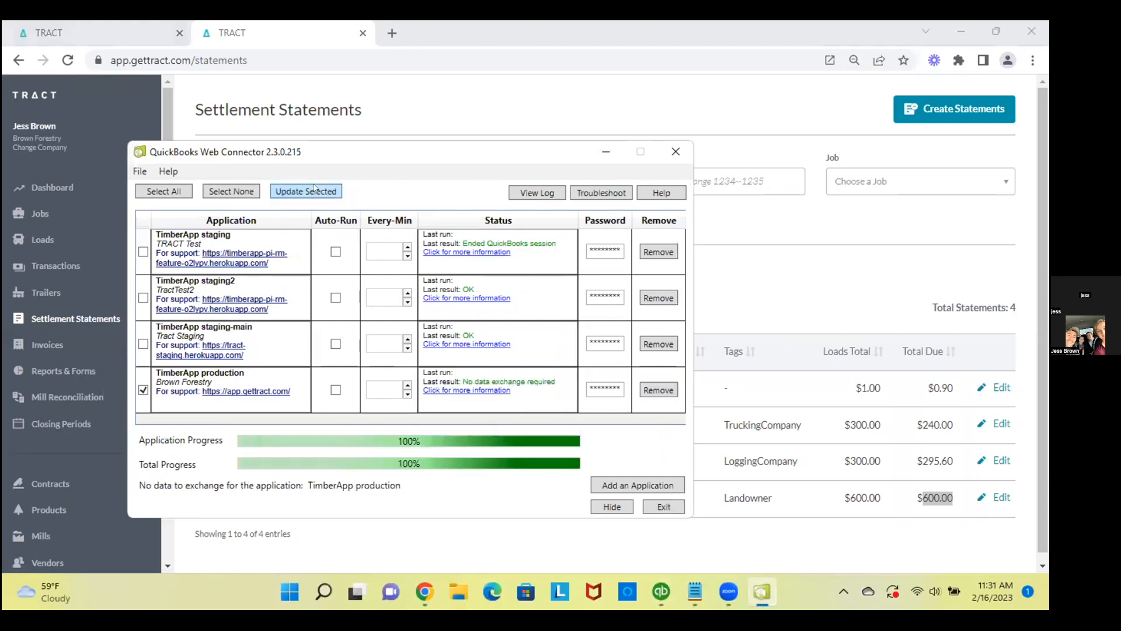
pyautogui.hotkey('alt', 'Tab')
pyautogui.press('F5')
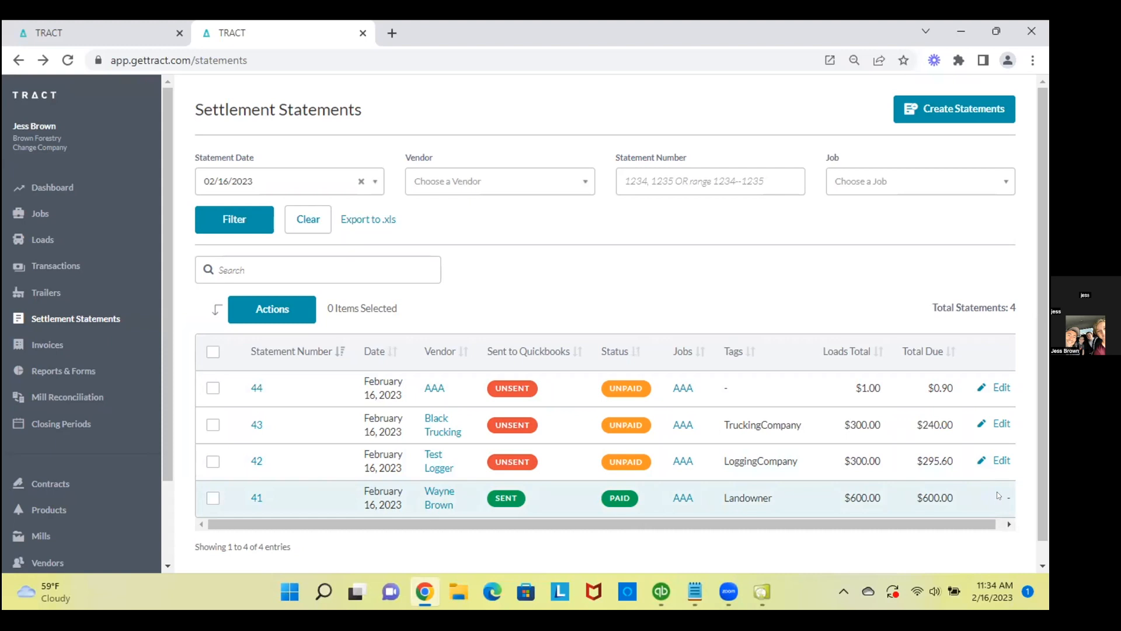
# Step: Switch to QuickBooks and open the check payment recorded against the paid settlement statement 41 bill
pyautogui.click(644, 588)
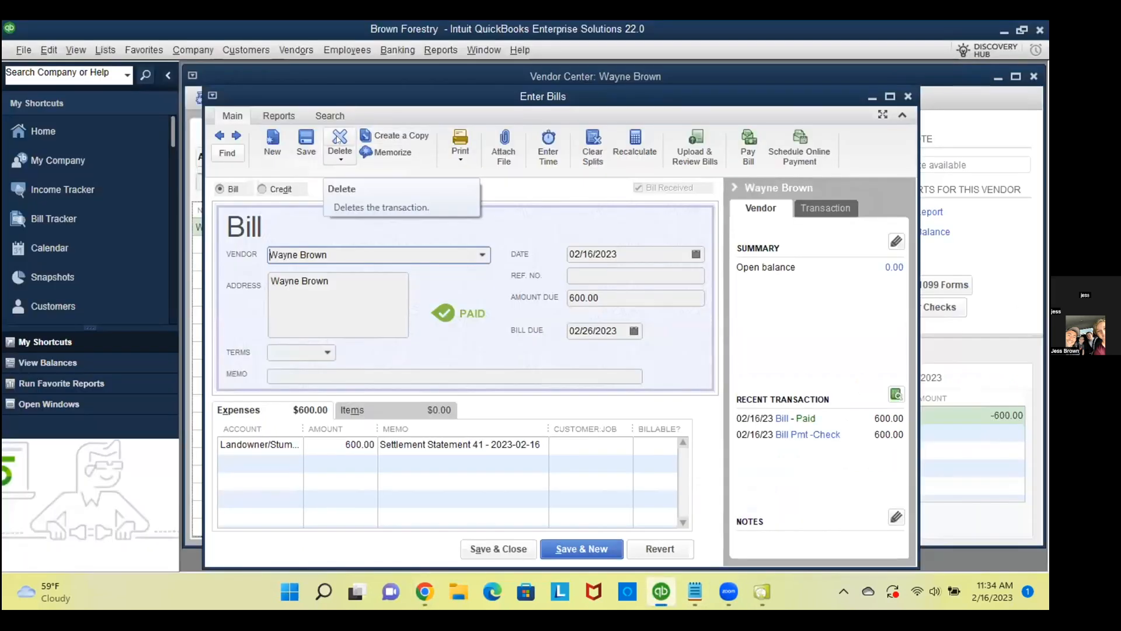
pyautogui.click(800, 435)
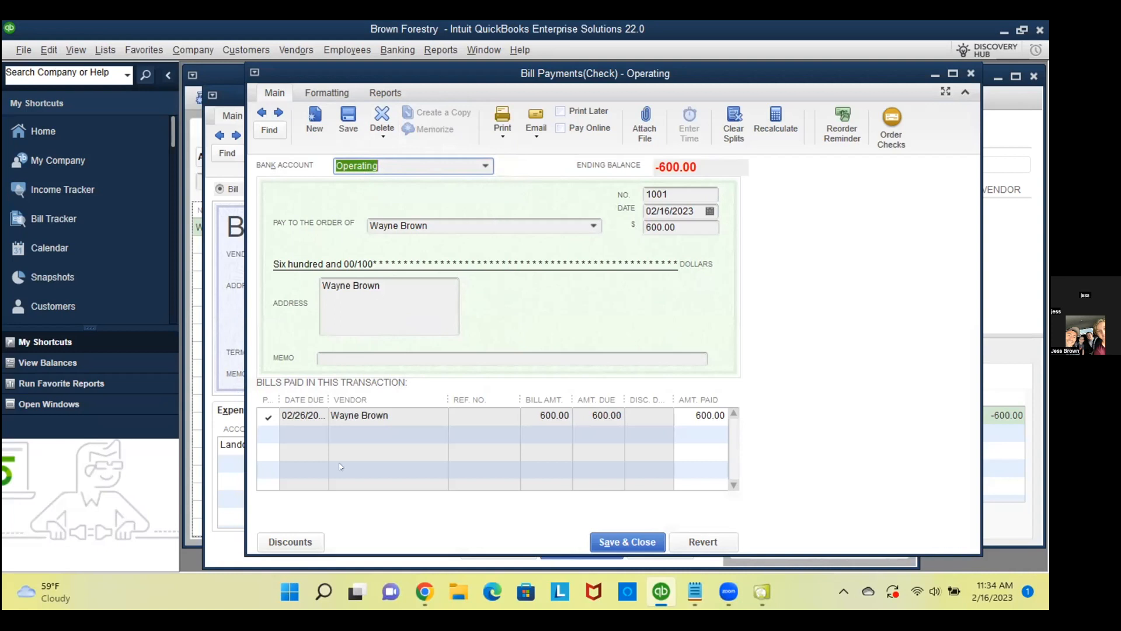
# Step: Switch back to TRACT, select settlement statement 46 and send it to QuickBooks with its matched vendor and Landowner/Stumpage account
pyautogui.click(424, 592)
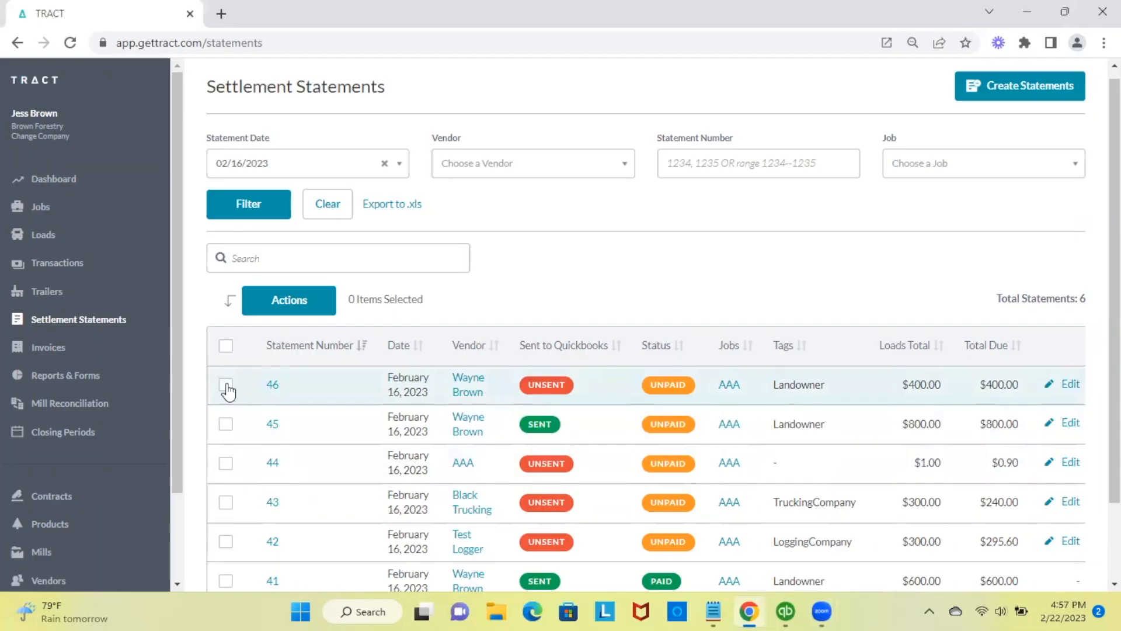
pyautogui.click(226, 387)
pyautogui.click(309, 311)
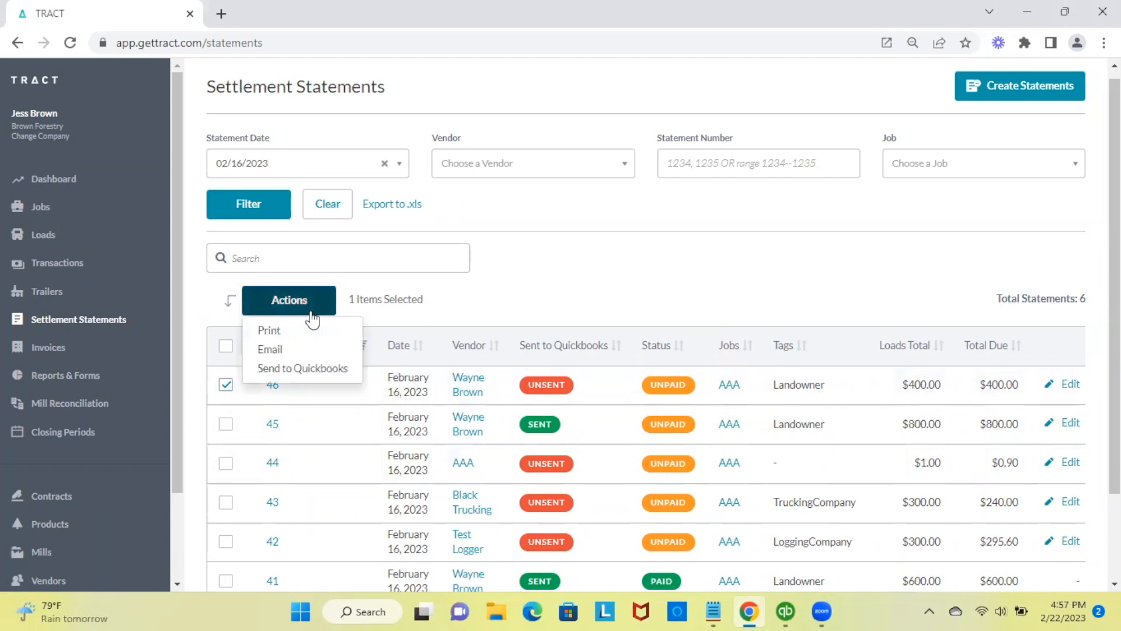
pyautogui.click(306, 367)
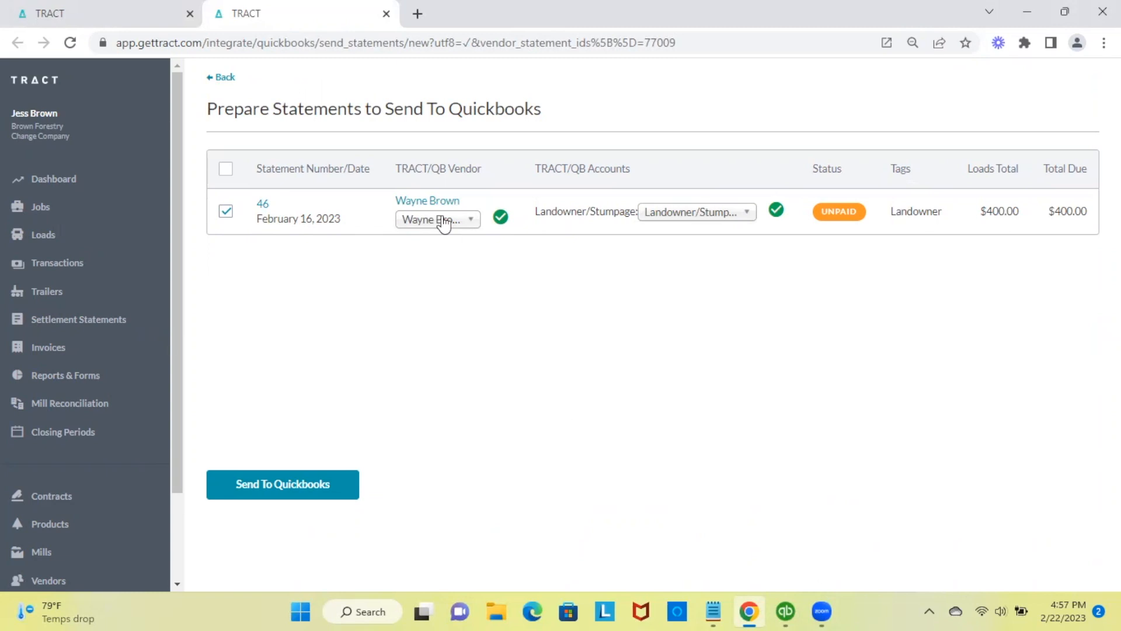
pyautogui.click(288, 484)
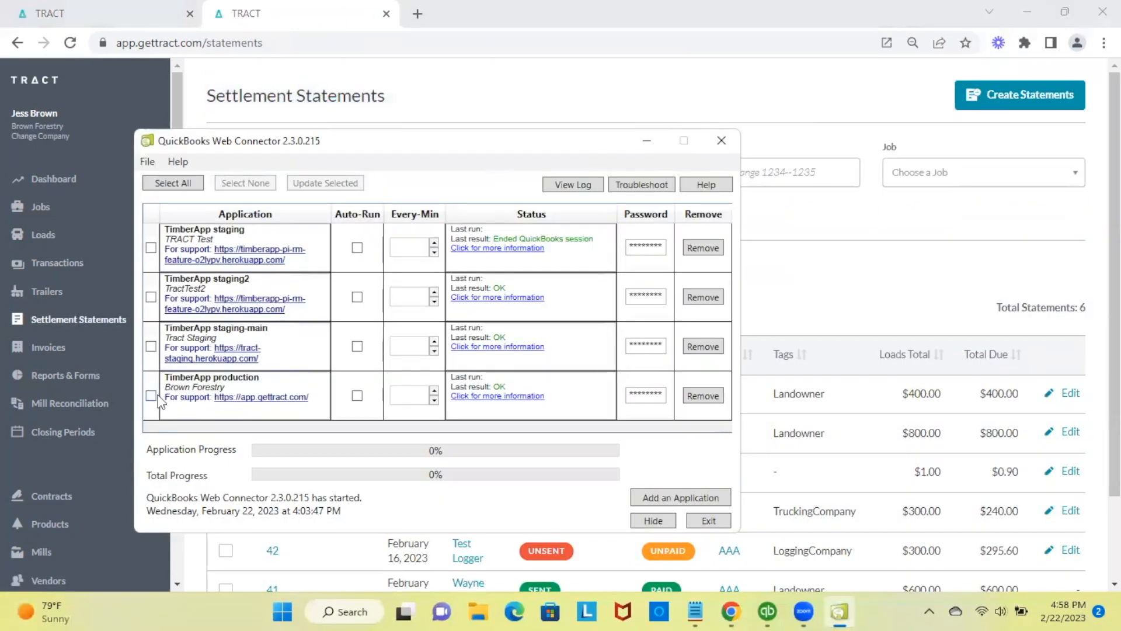
# Step: Run an update of only the TimberApp production application in QuickBooks Web Connector
pyautogui.click(151, 395)
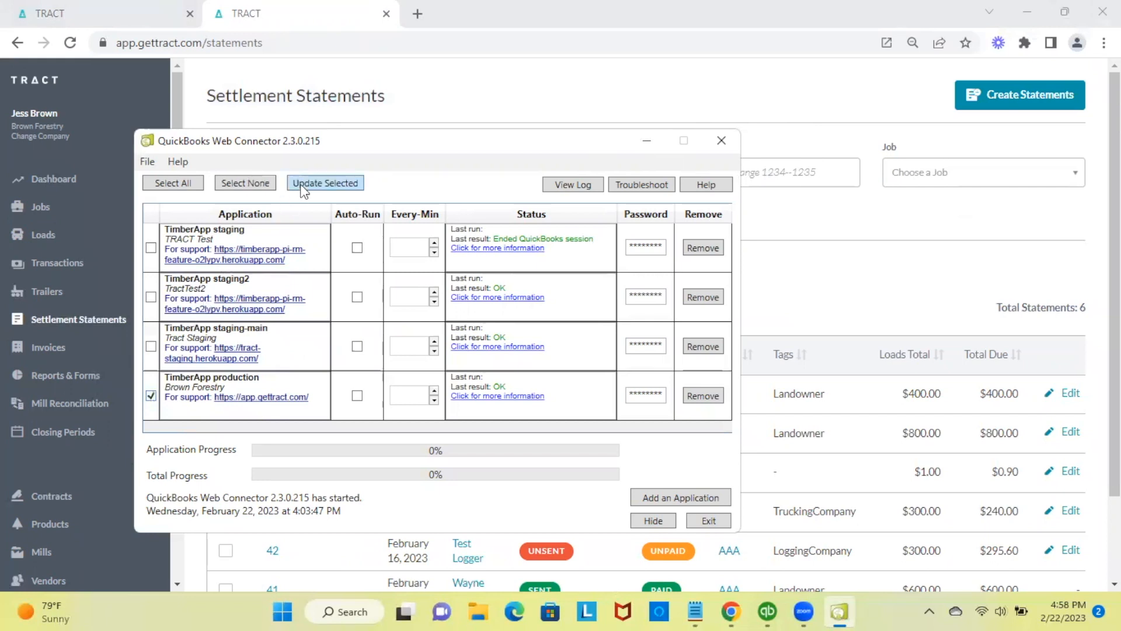
pyautogui.click(353, 185)
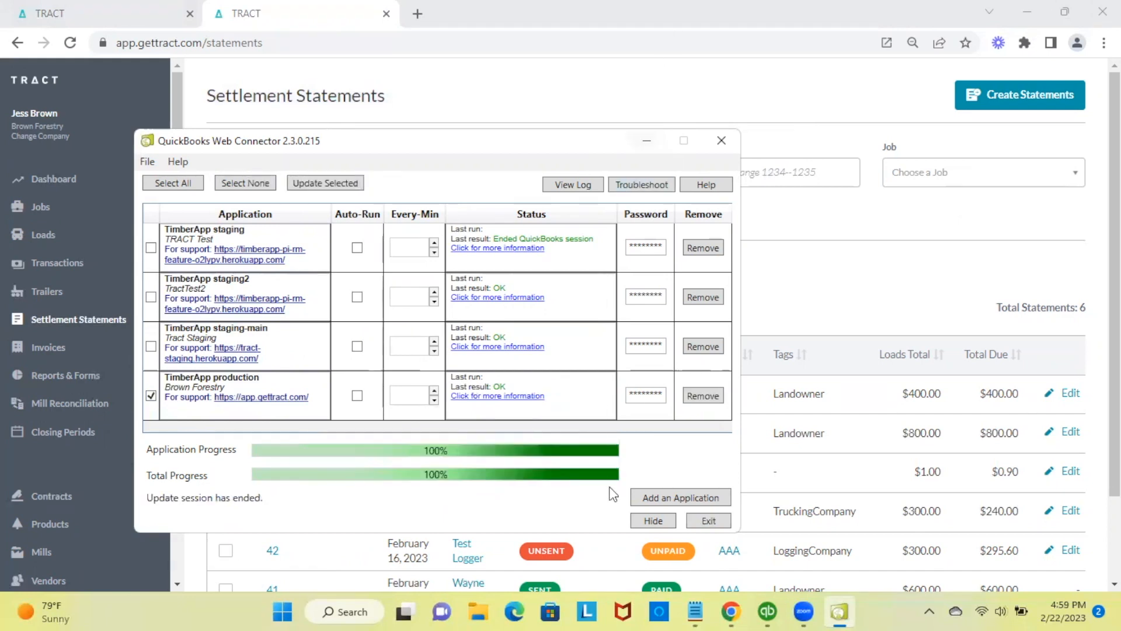
# Step: Open the vendor's 400.00 bill from the QuickBooks Vendor Center, then return to TRACT's Settlement Statements to check statement 46
pyautogui.click(768, 609)
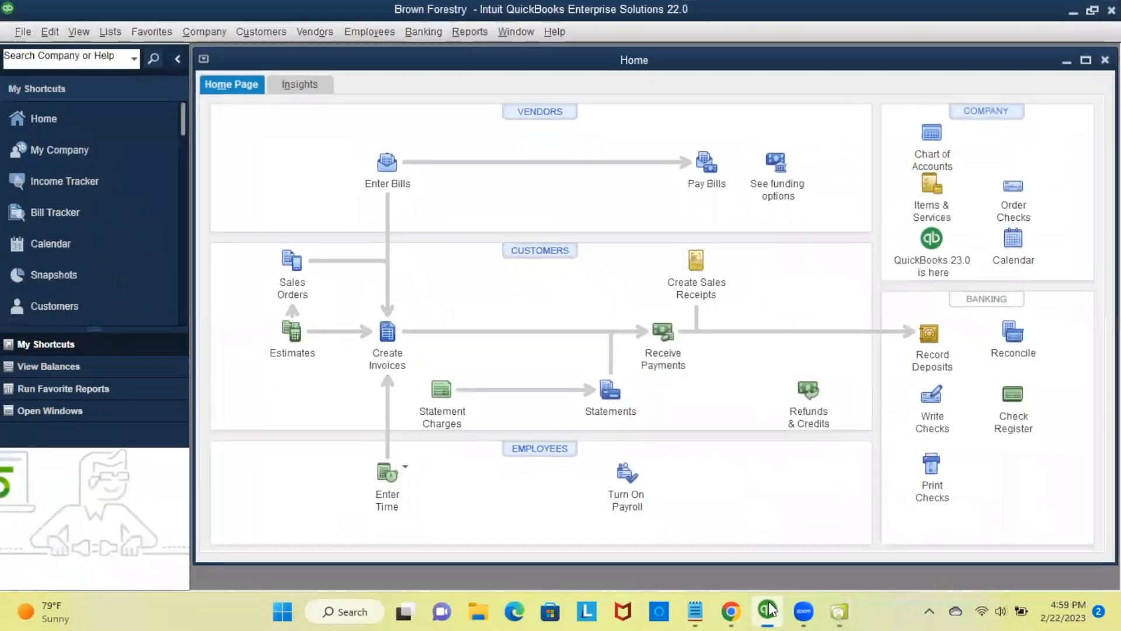
pyautogui.click(305, 32)
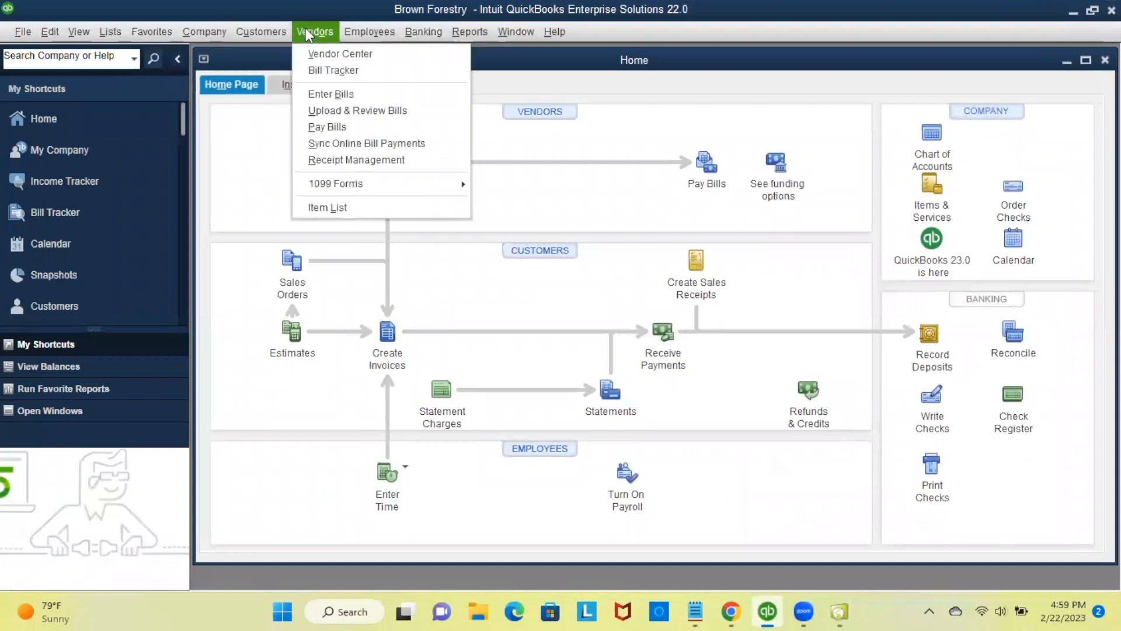
pyautogui.click(311, 48)
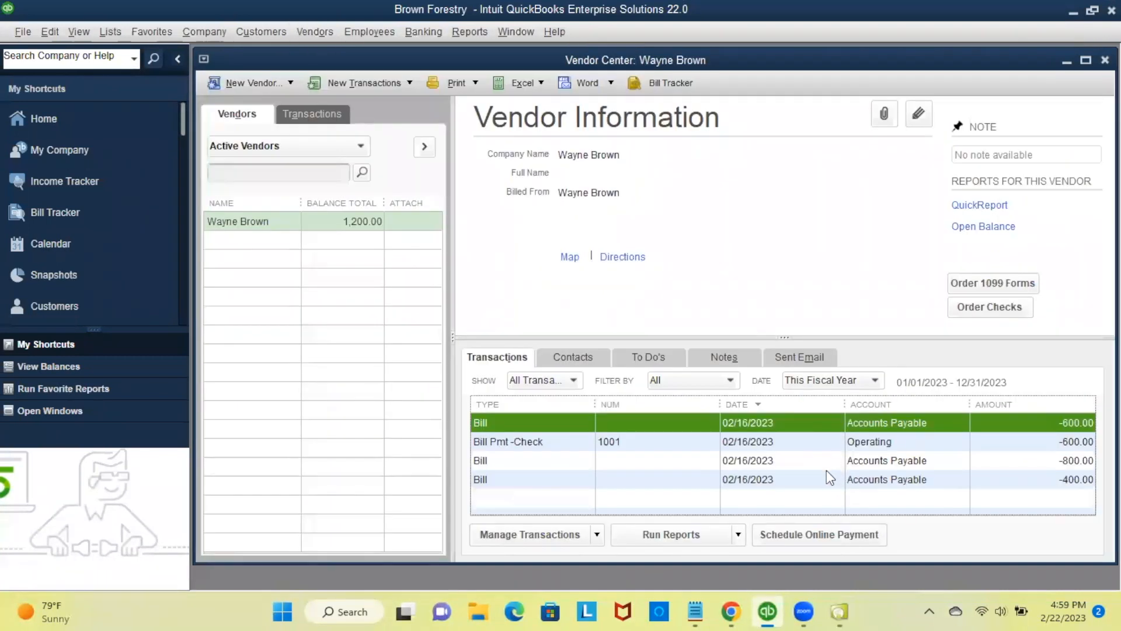
pyautogui.click(814, 480)
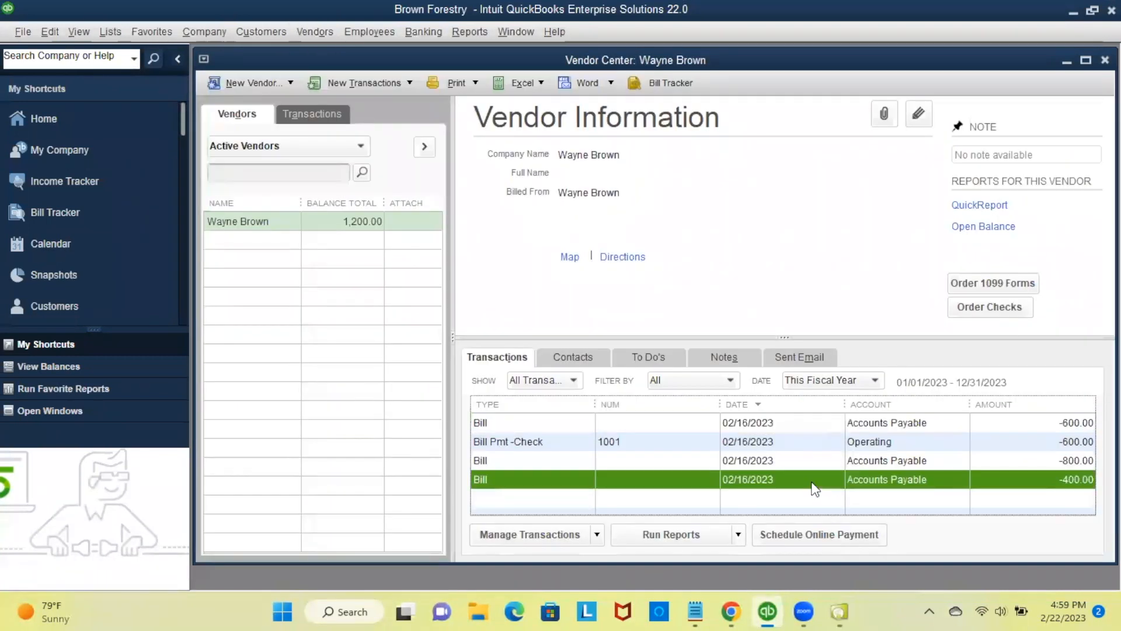
pyautogui.doubleClick(814, 480)
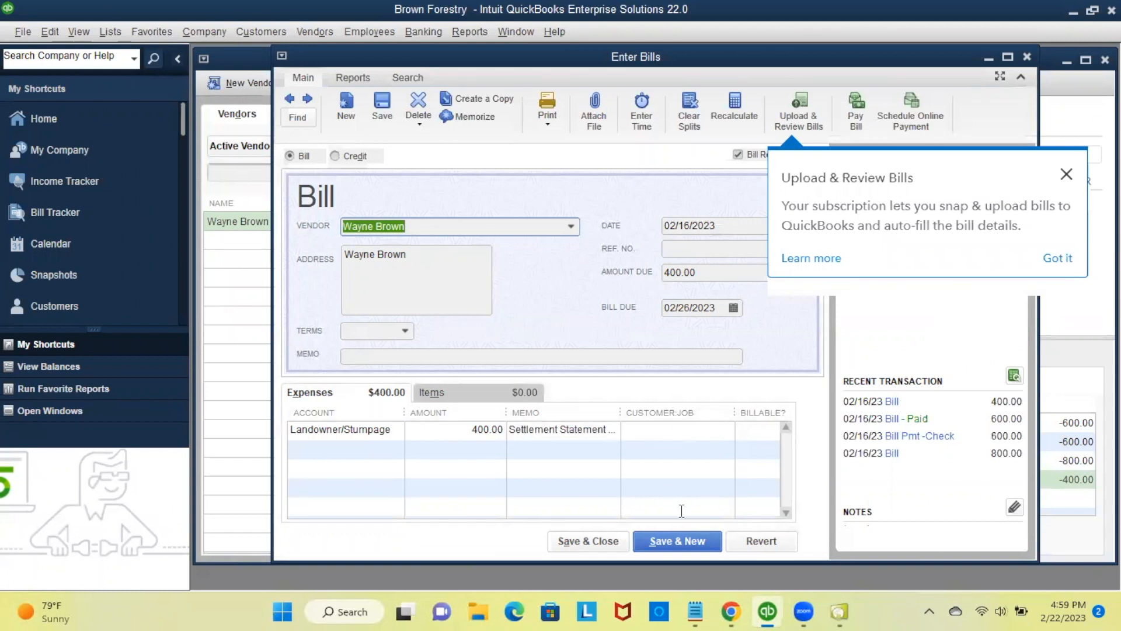
pyautogui.click(731, 612)
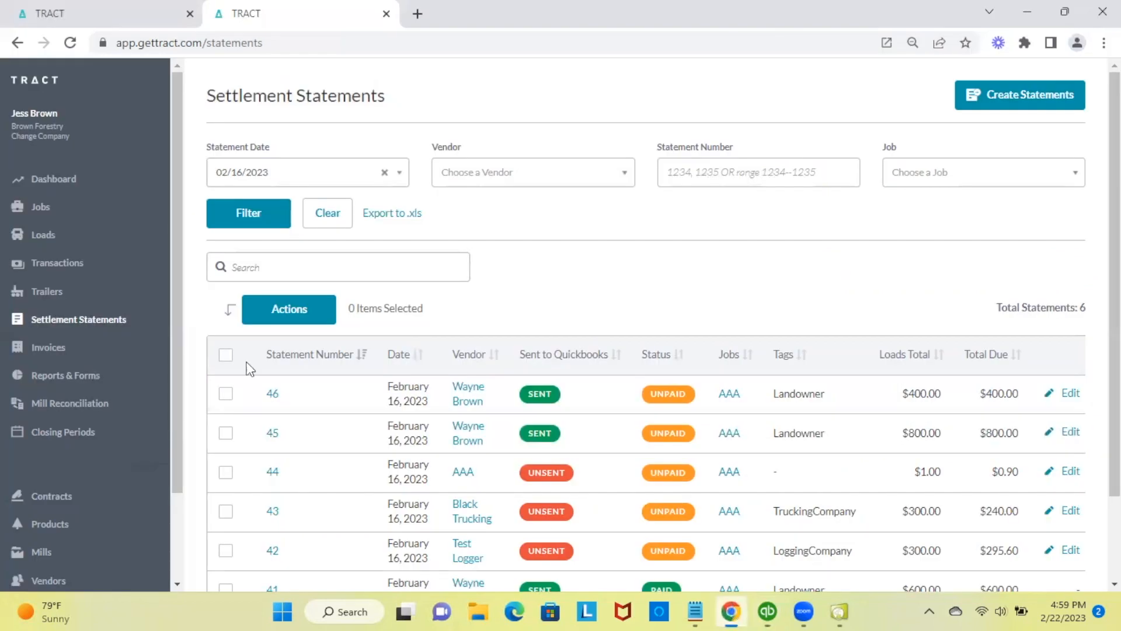